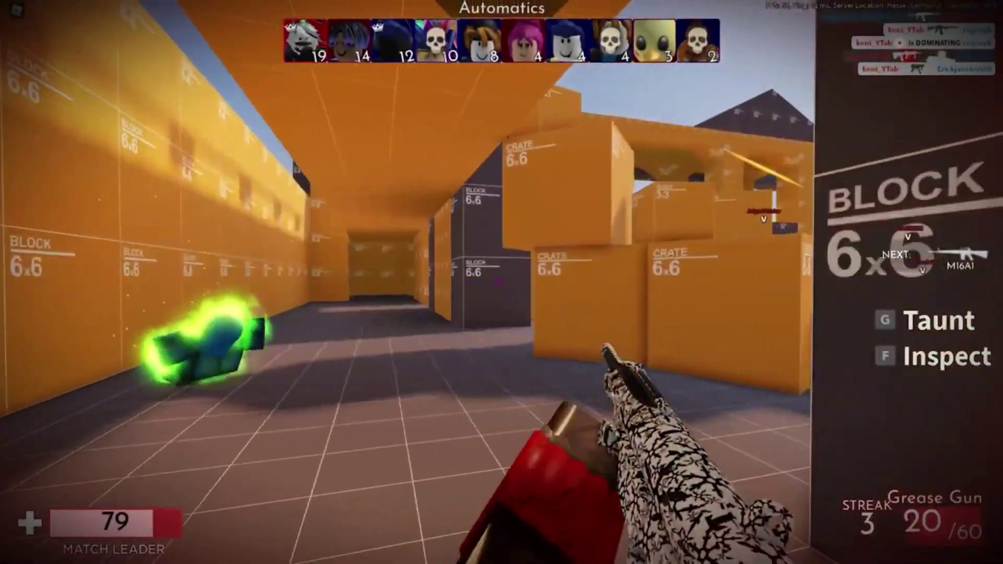
key(a)
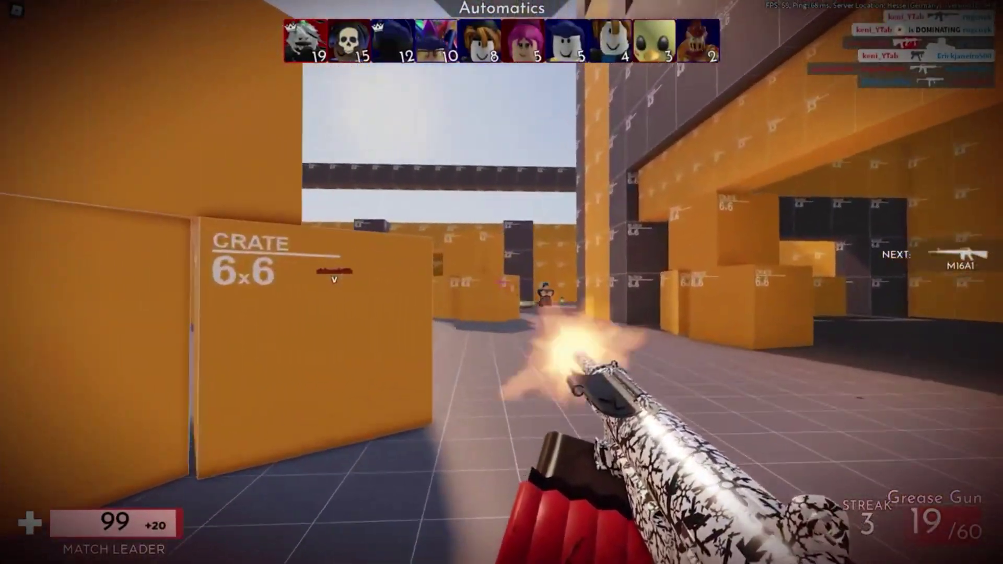
click(502, 282)
key(w)
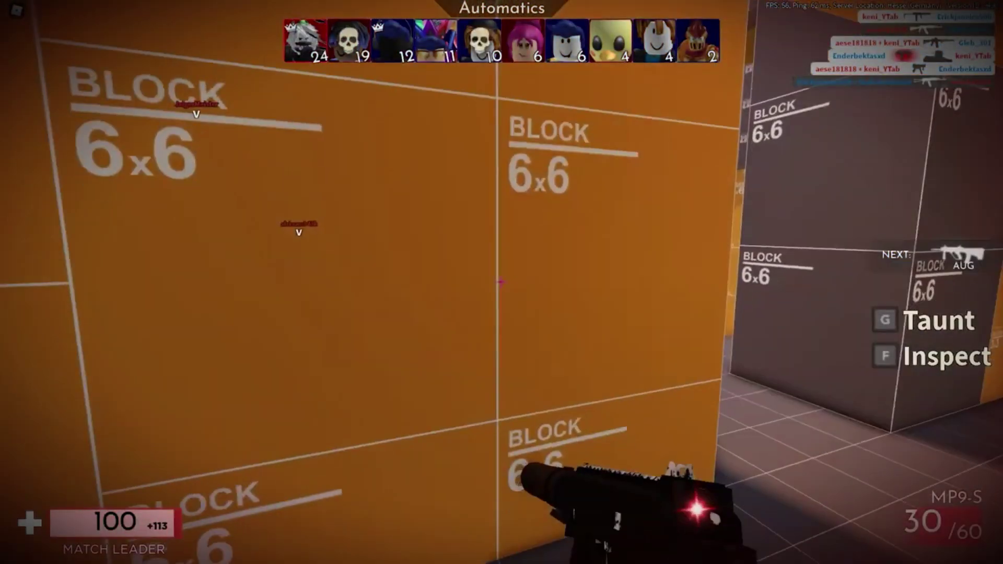
key(w)
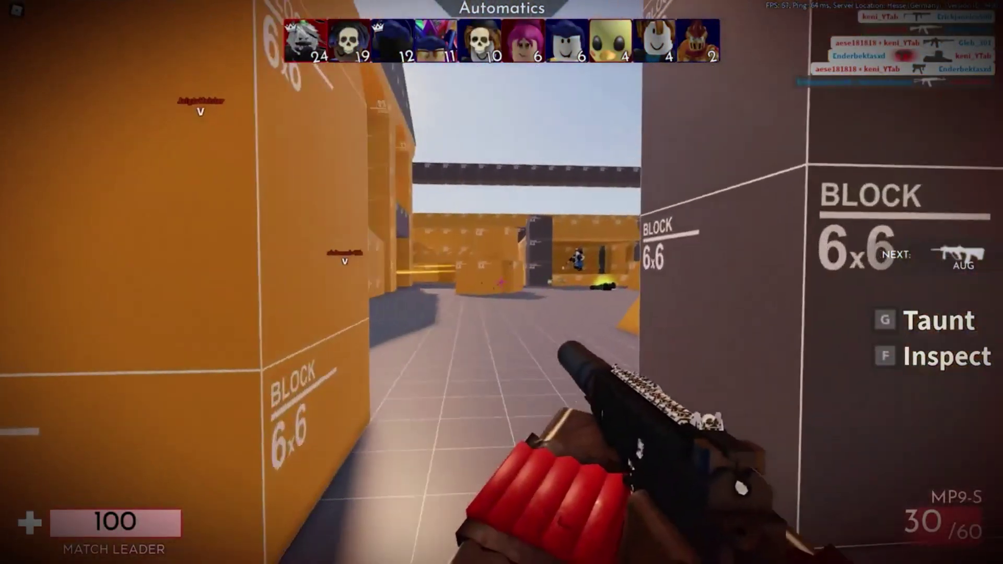
key(w)
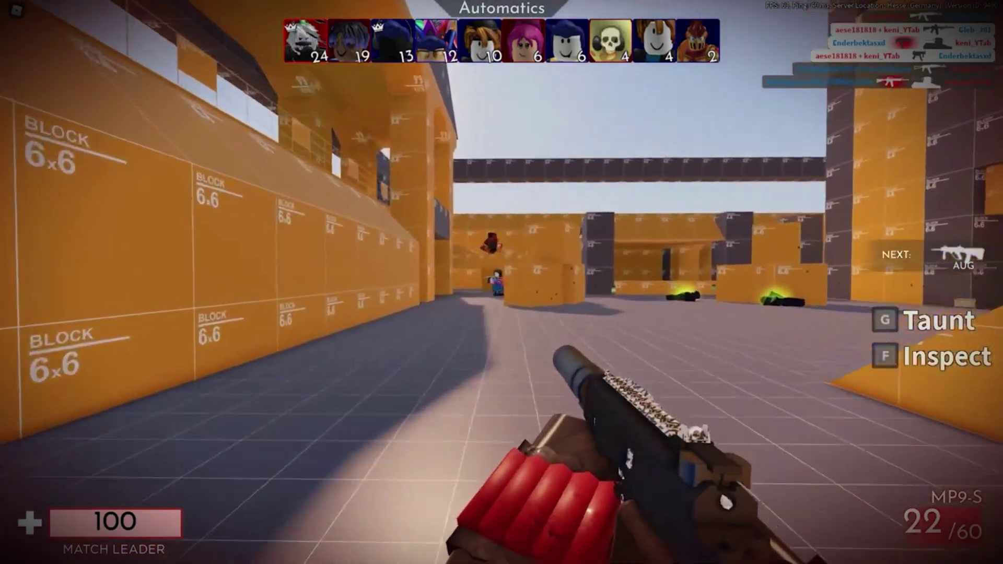
key(w)
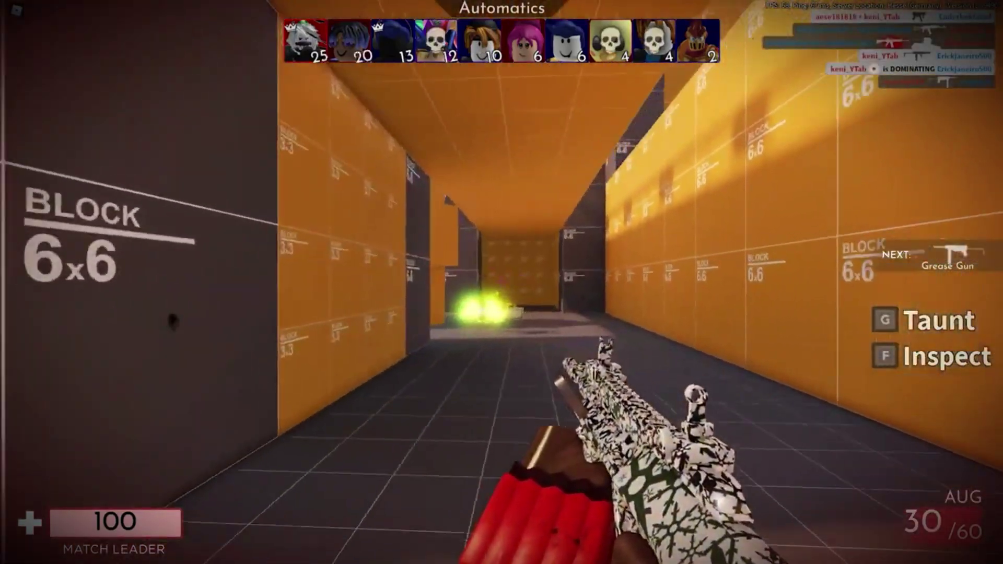
key(w)
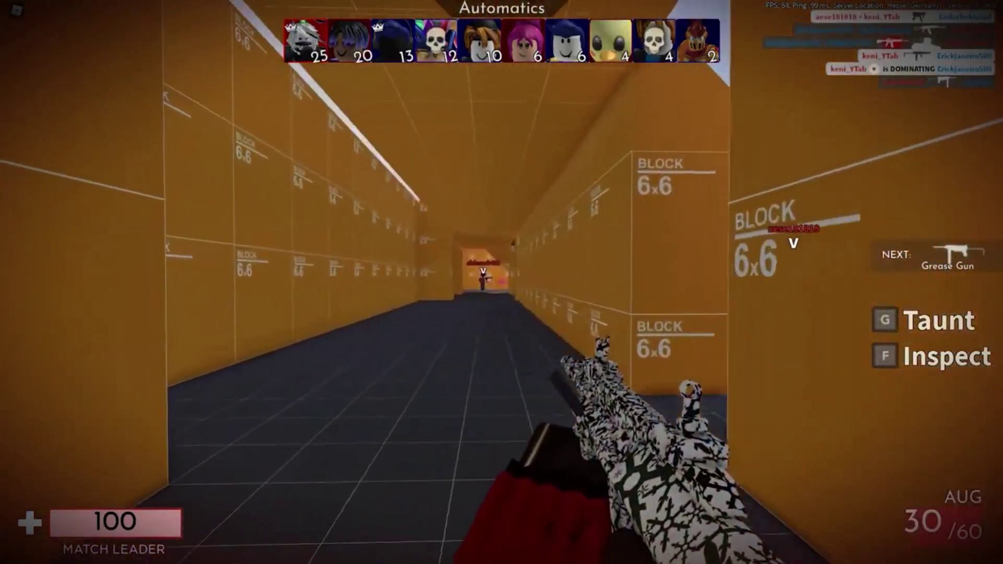
key(w)
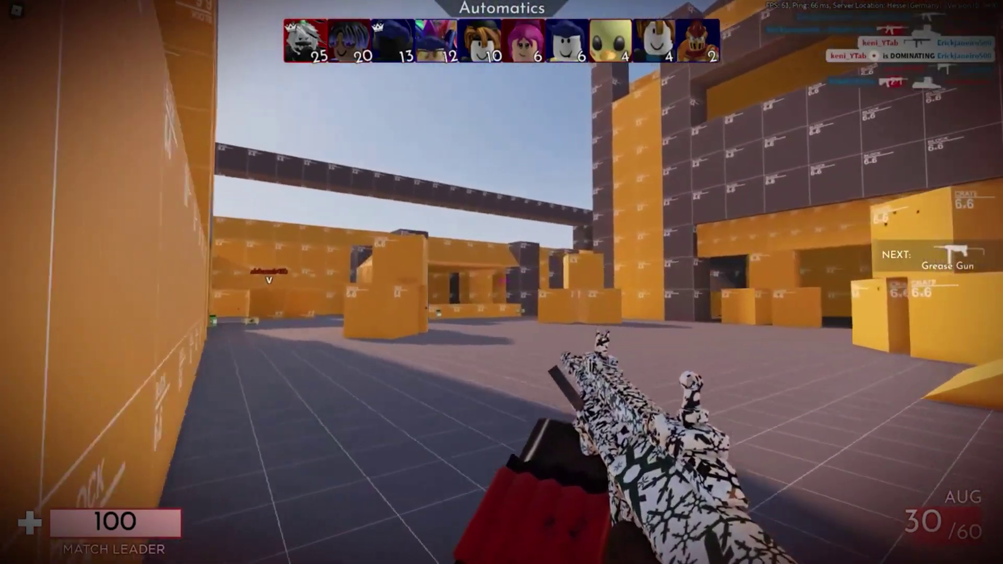
key(a)
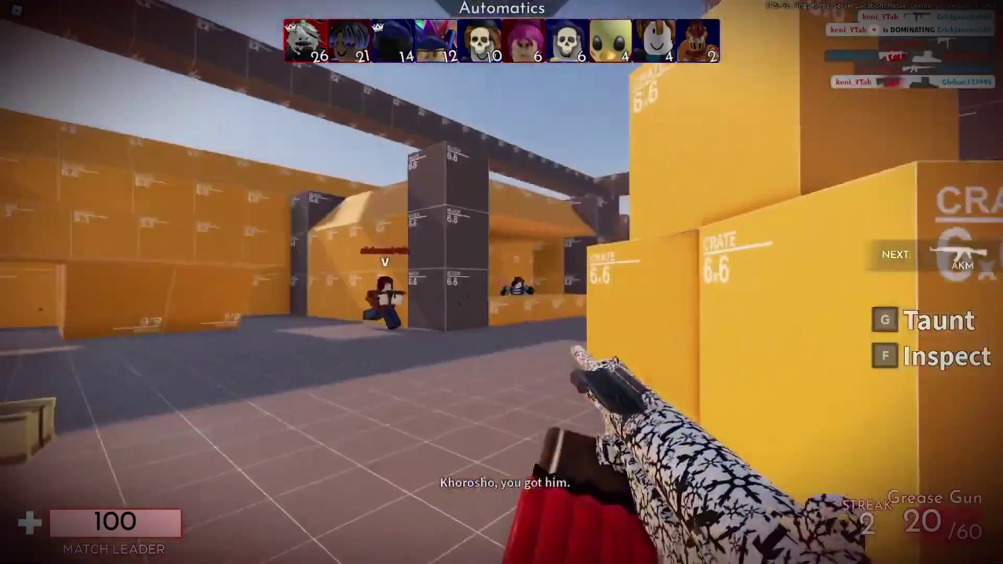
key(w)
click(502, 282)
key(a)
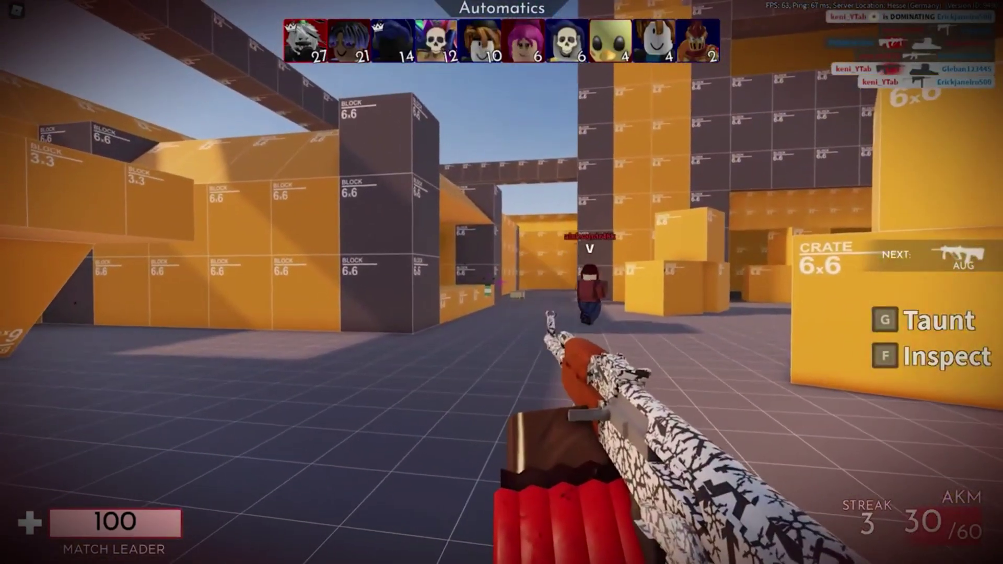
key(a)
key(a)
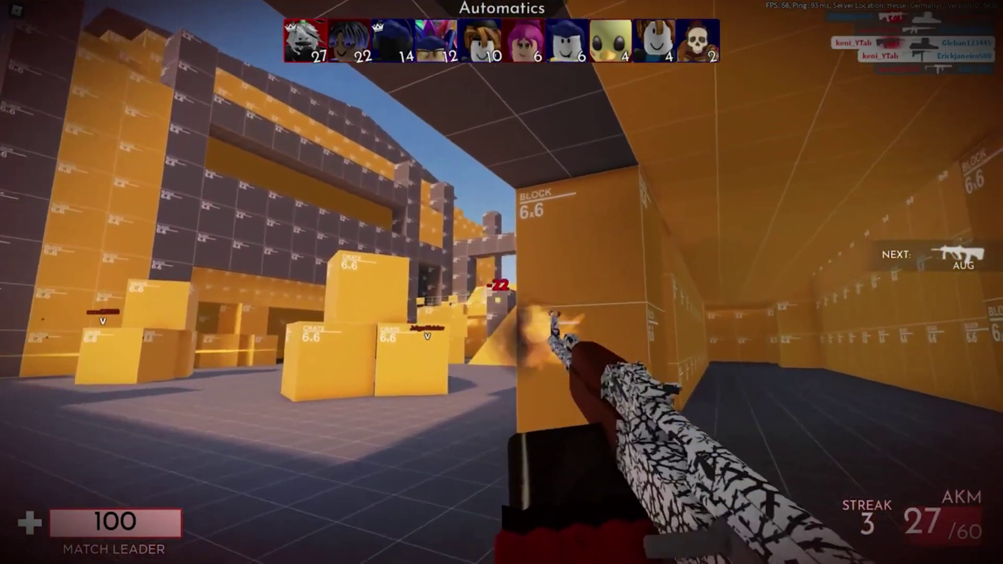
click(501, 282)
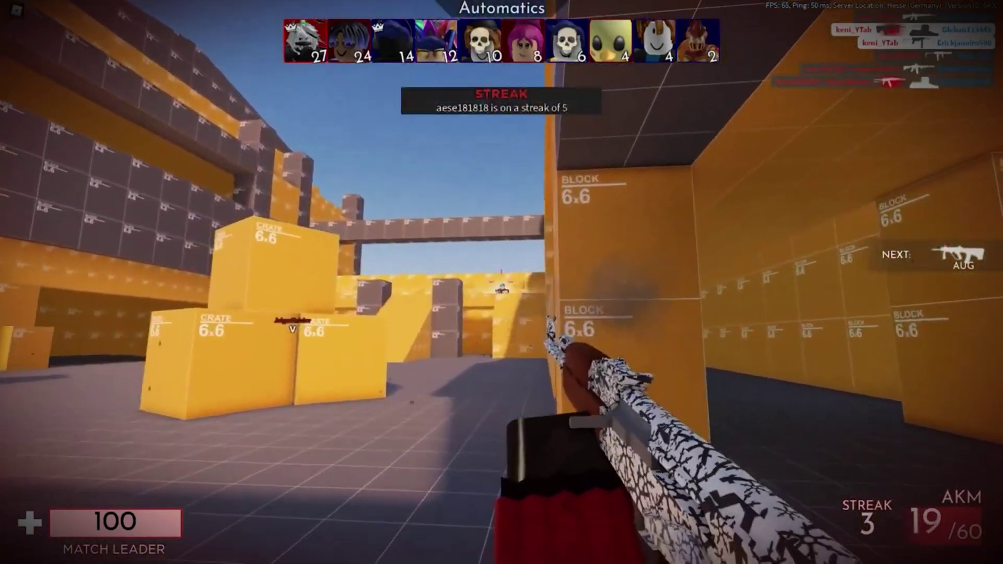
click(501, 282)
click(501, 282)
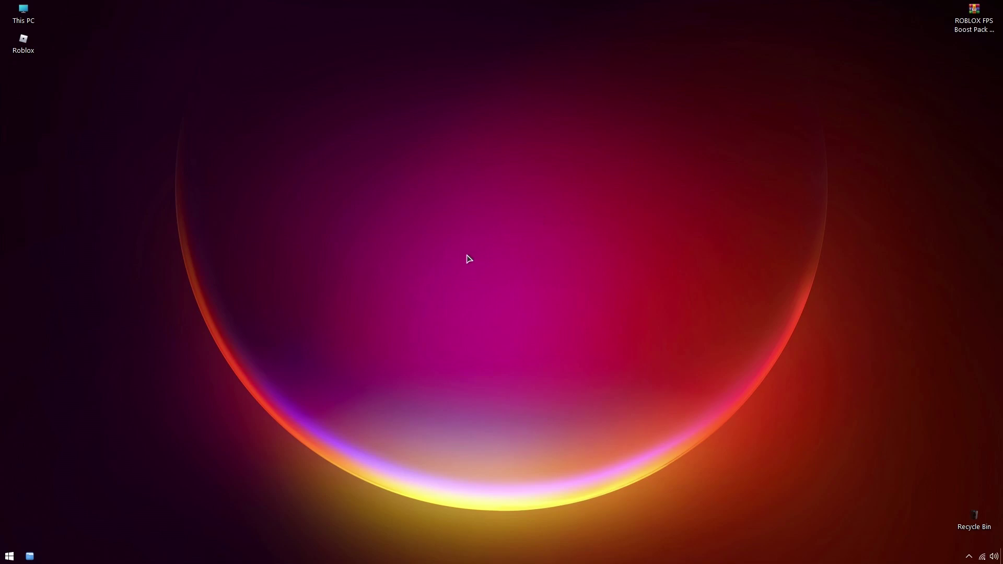
- Open the Run dialog and launch the System Configuration utility with the command msconfig
key(super)
text(run)
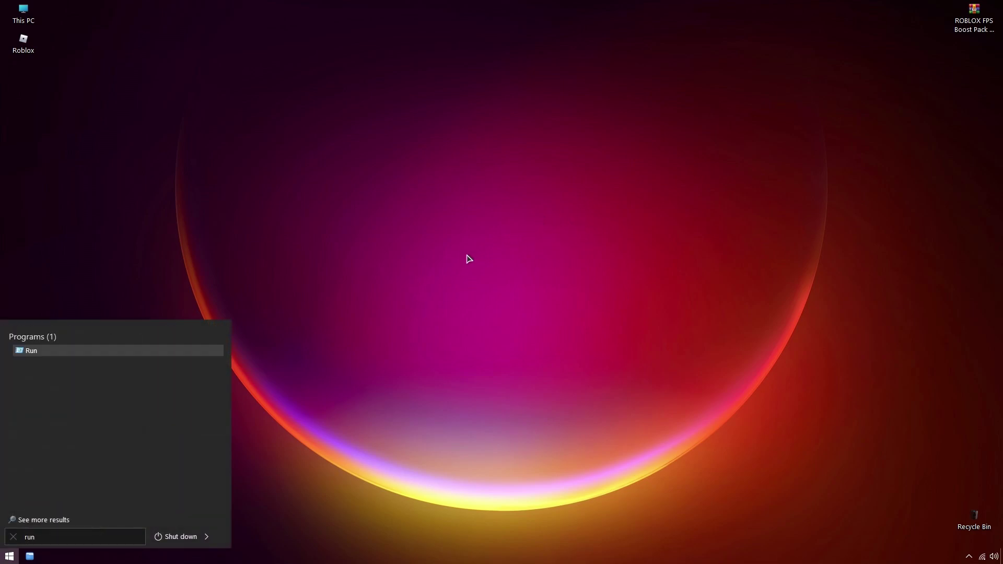
click(45, 350)
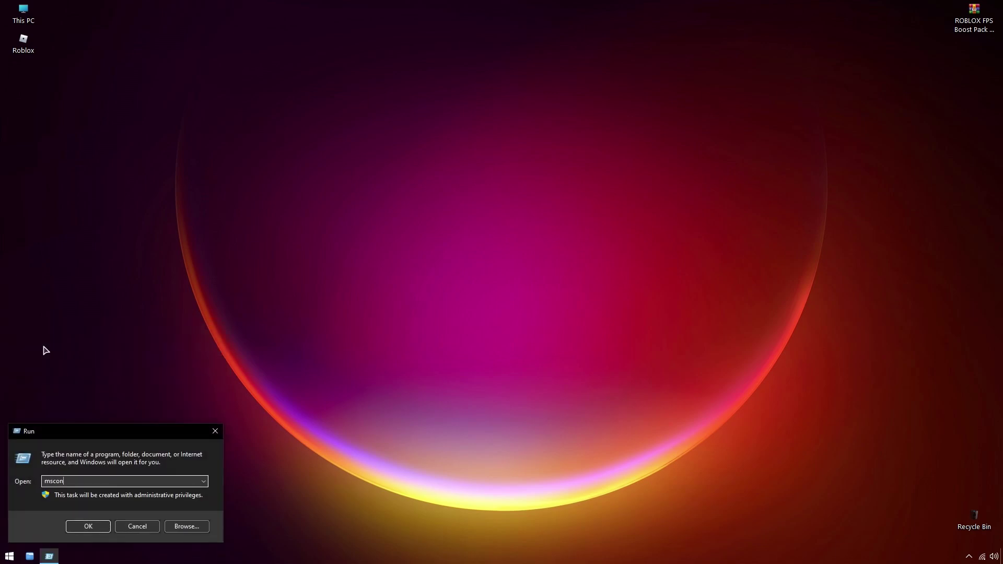
text(msconfig)
key(Return)
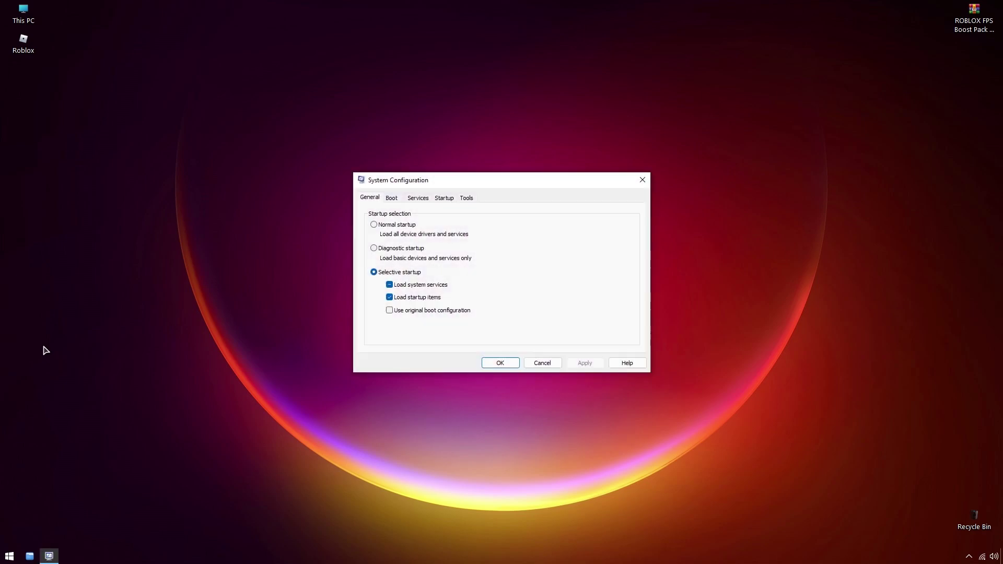
- In the advanced boot options, enable the number of processors setting, choose 4, and apply the boot configuration
click(398, 200)
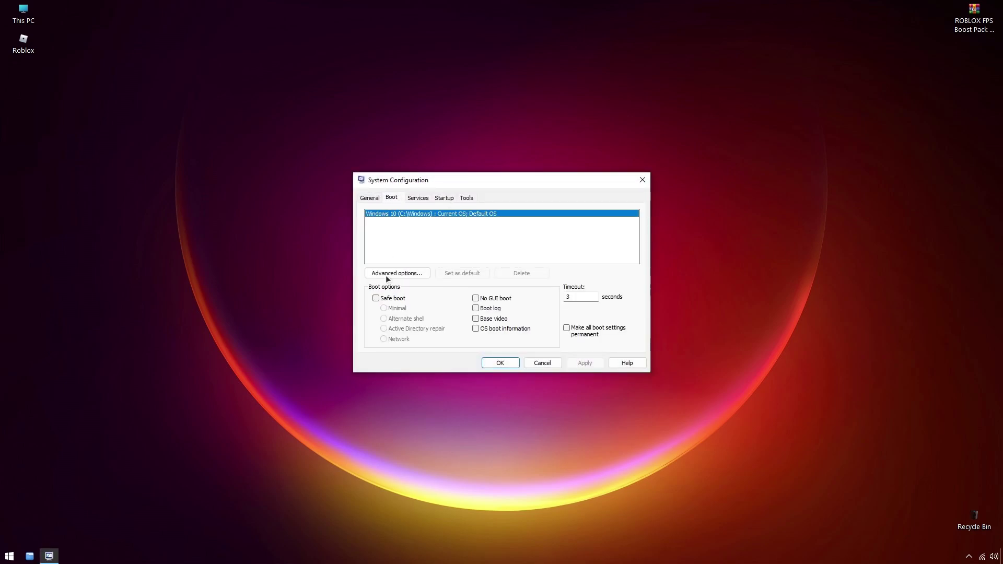
click(387, 274)
click(412, 199)
click(435, 211)
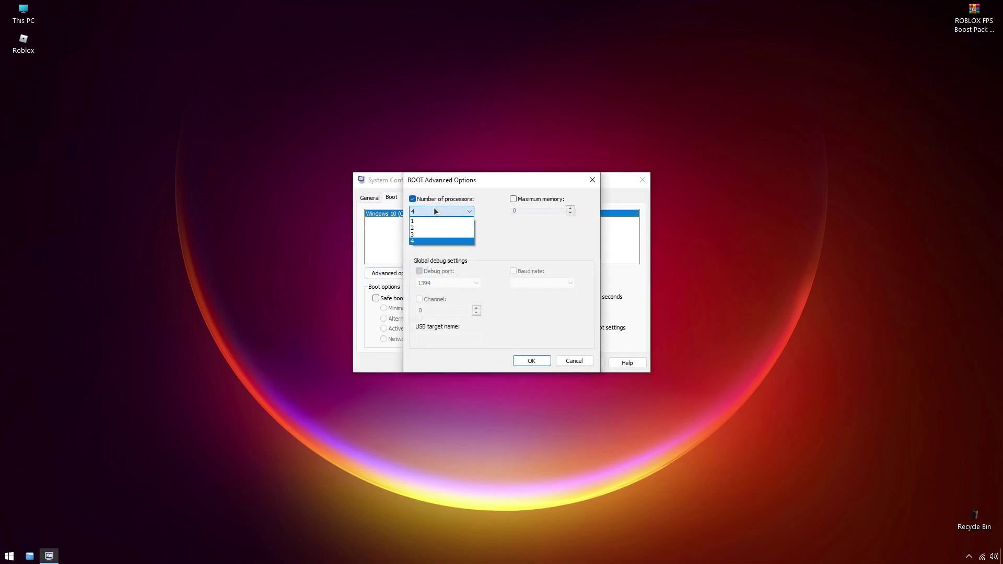
click(412, 201)
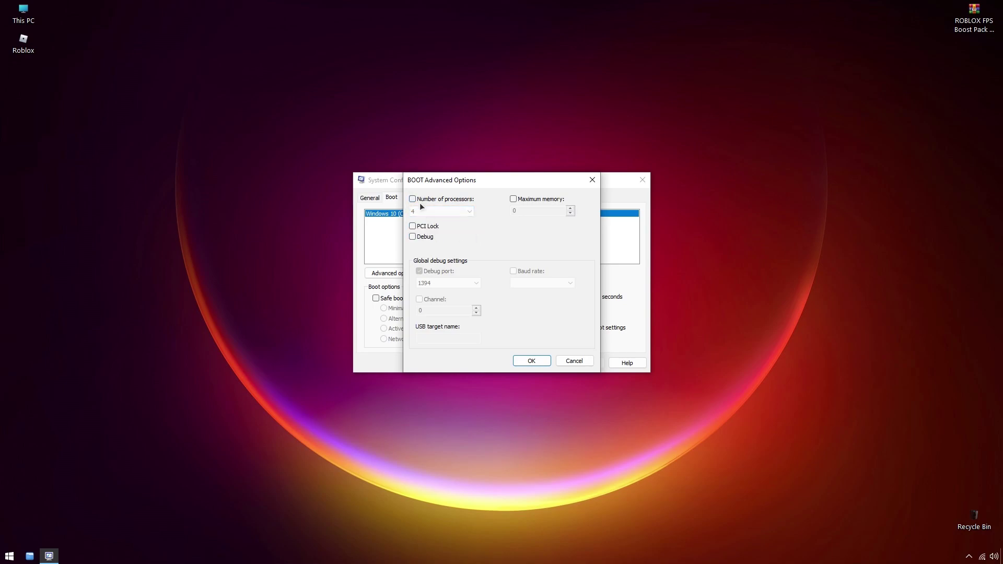
click(413, 200)
click(438, 212)
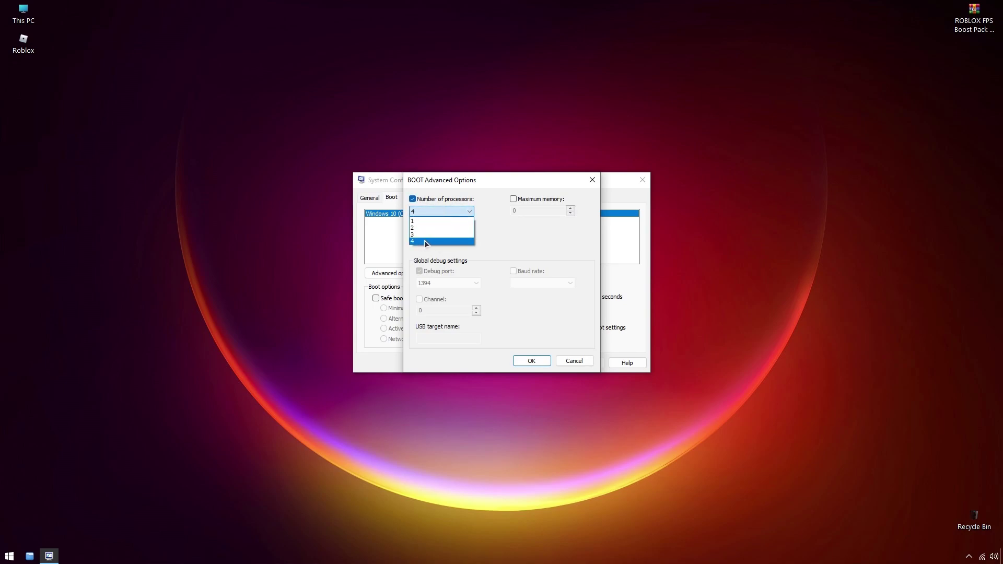
click(424, 242)
click(439, 212)
click(433, 240)
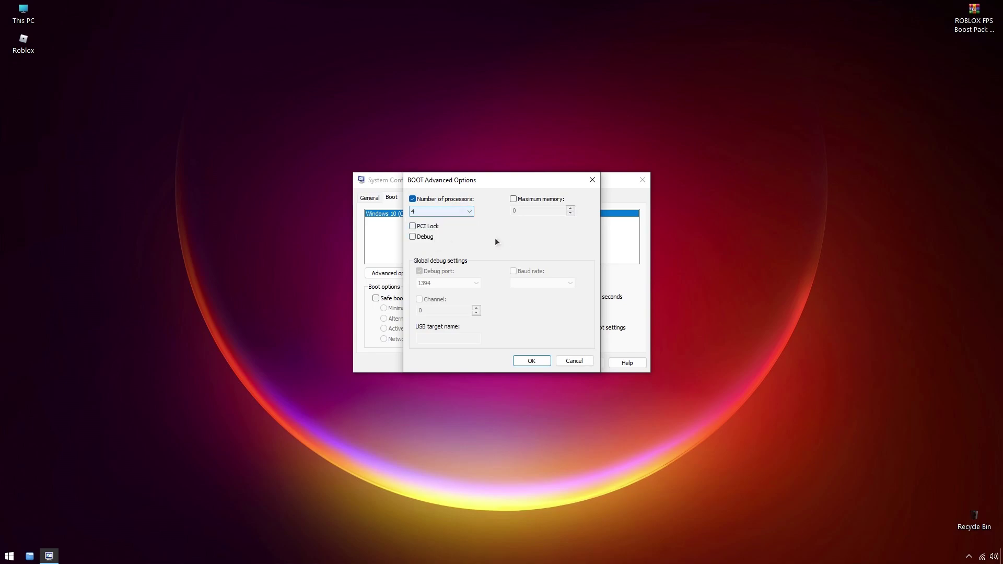
click(527, 362)
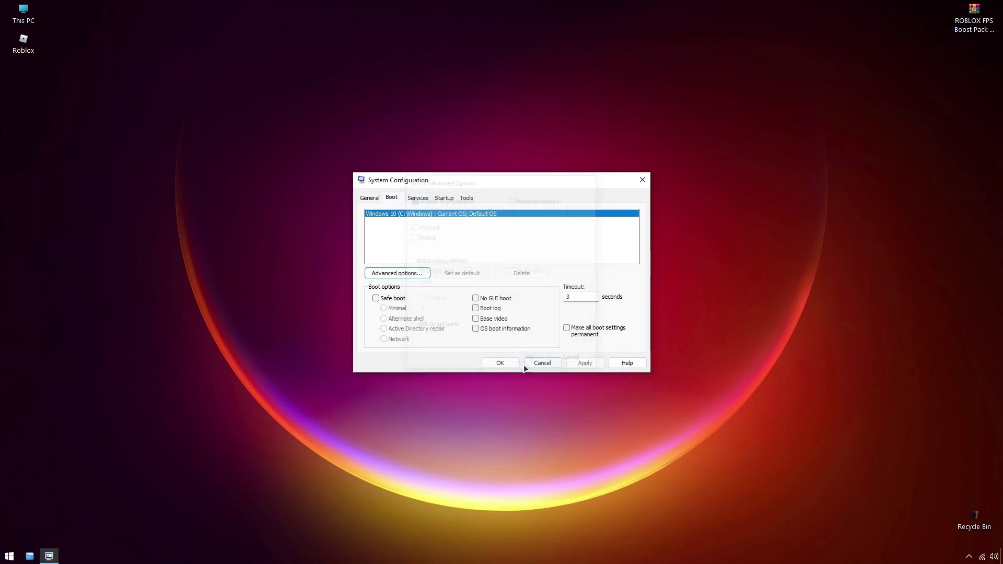
click(581, 364)
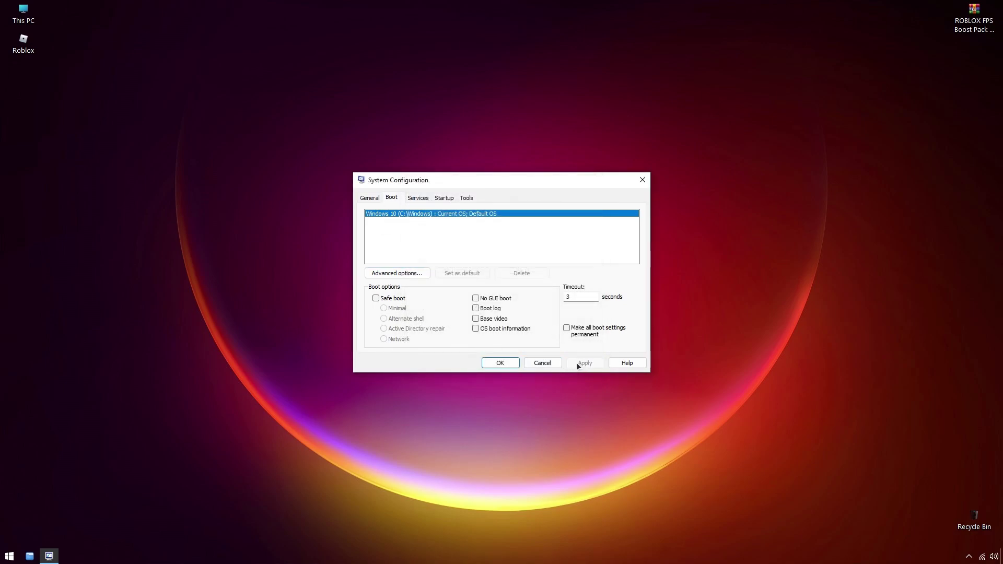
- Hide all Microsoft services, disable all the remaining services, and apply the changes before closing System Configuration
click(416, 199)
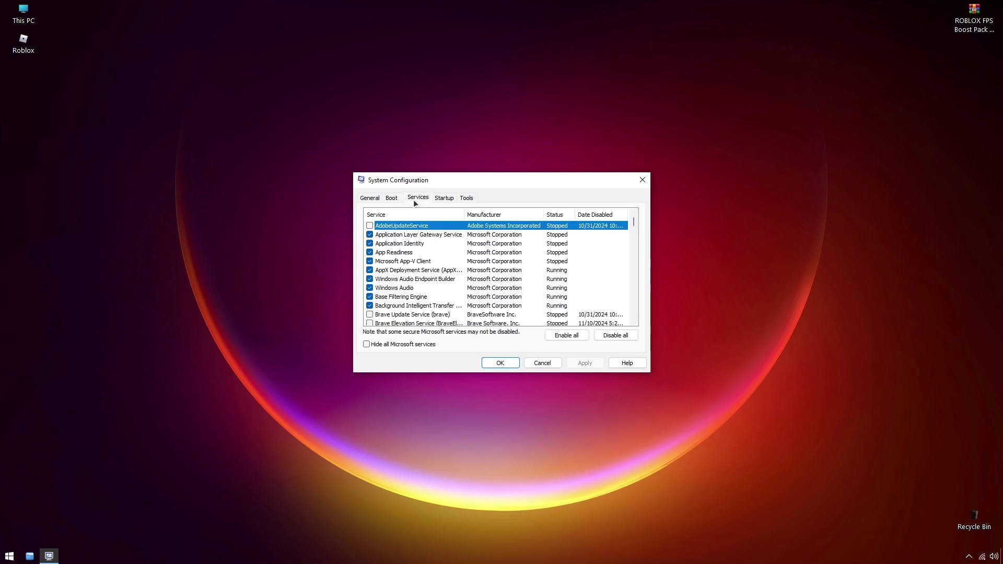
click(381, 344)
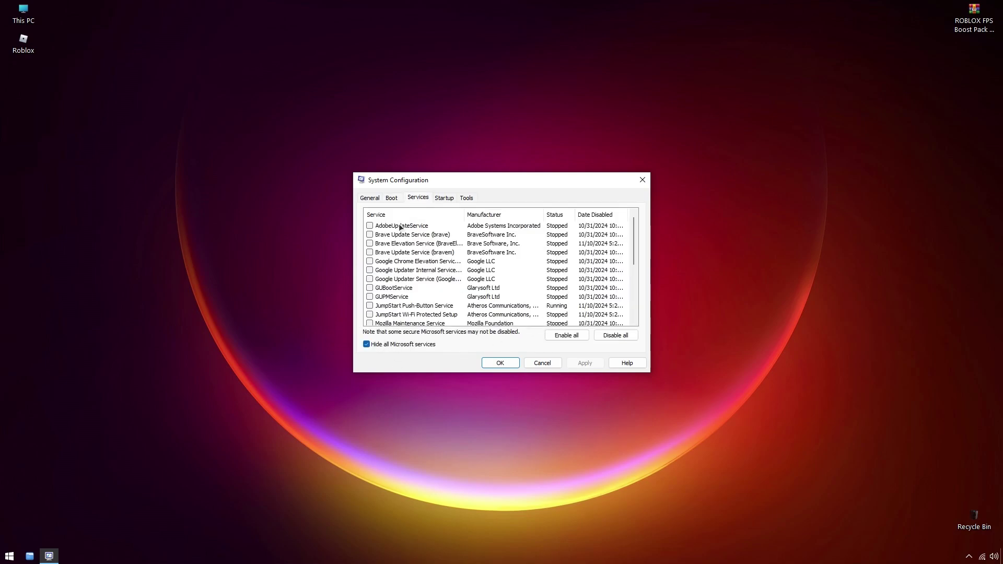
scroll(400, 226, down, 4)
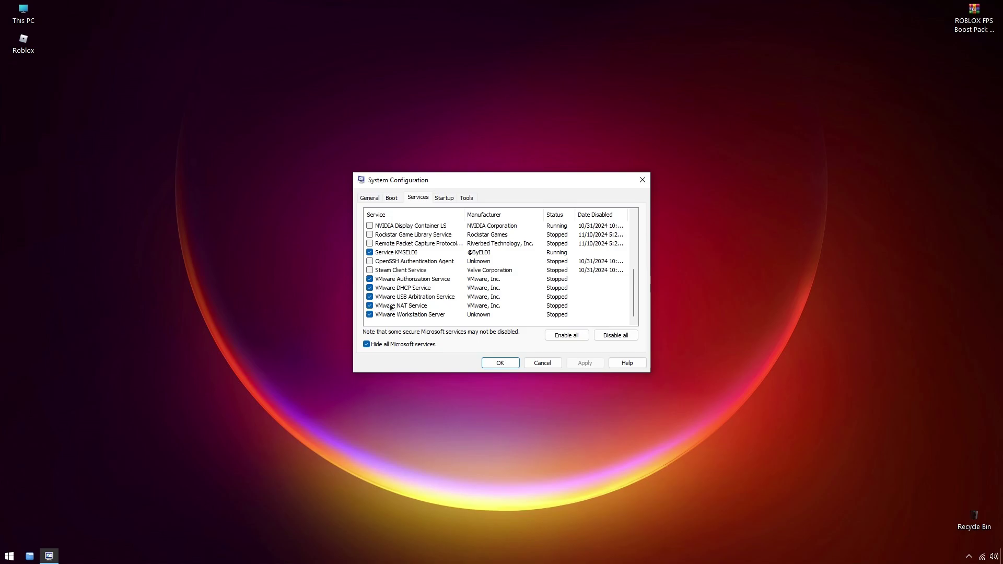
click(616, 336)
scroll(410, 265, up, 1)
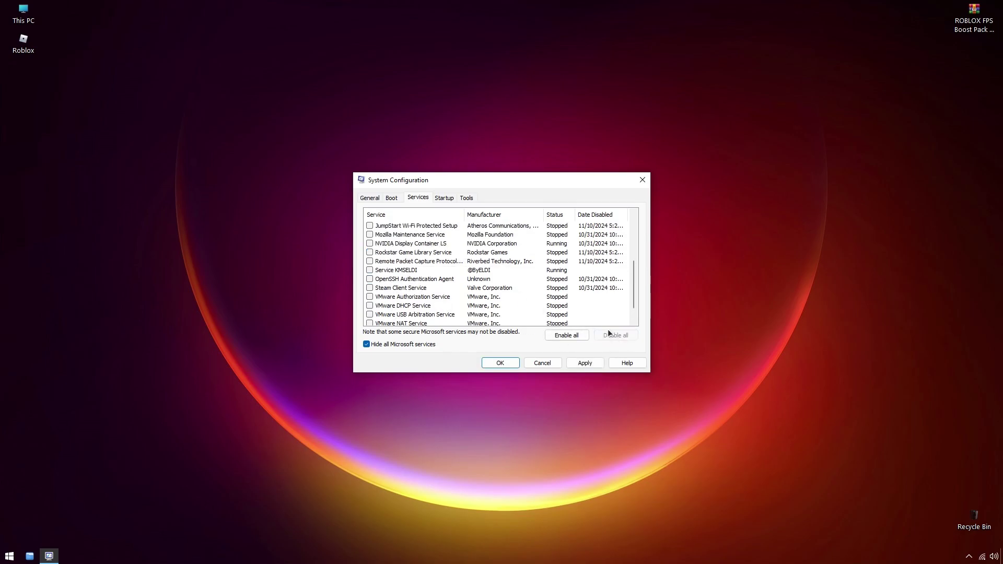
click(575, 364)
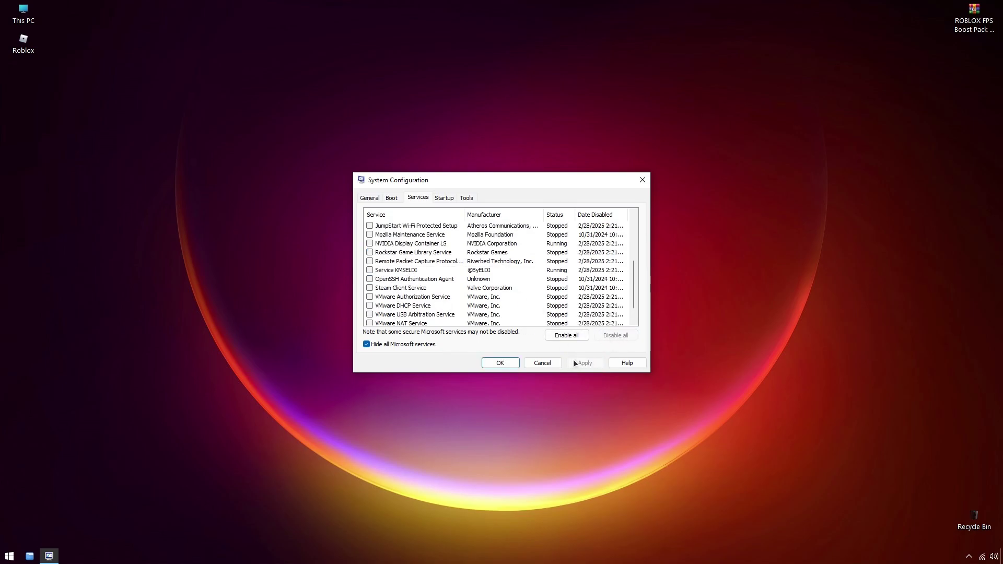
click(500, 363)
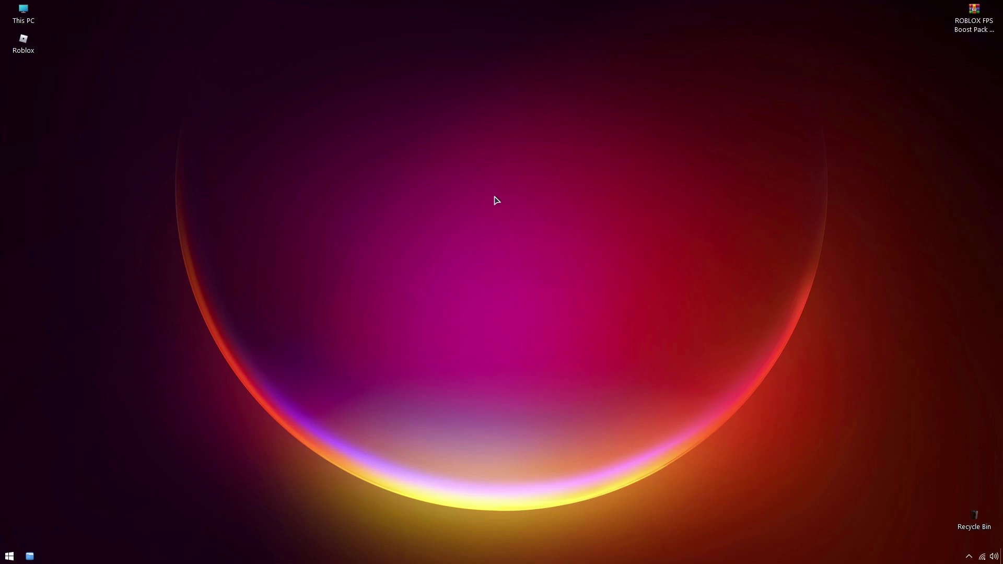
- Search for Task Manager, open it, and show its list of startup programs
key(super)
text(task man)
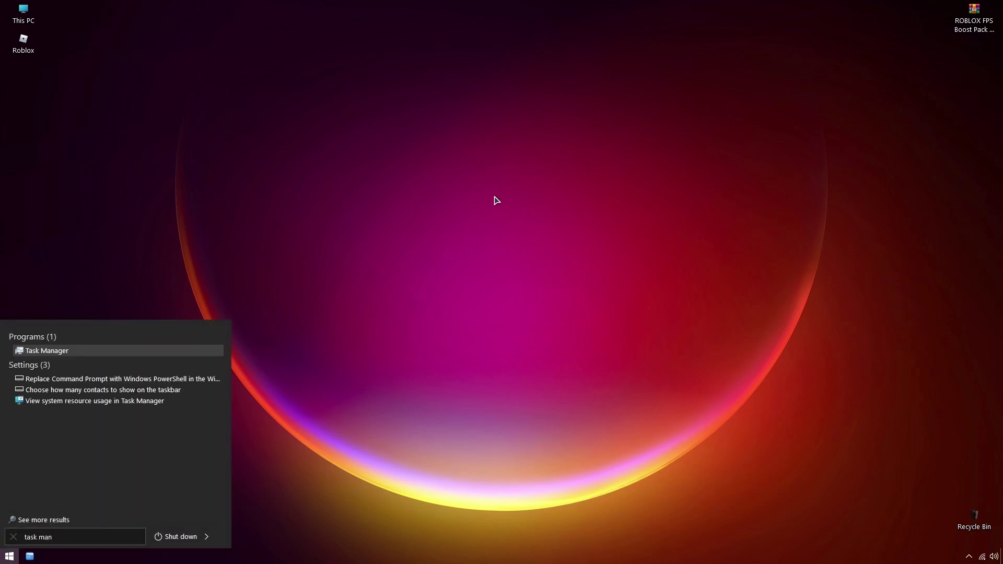
text(ager)
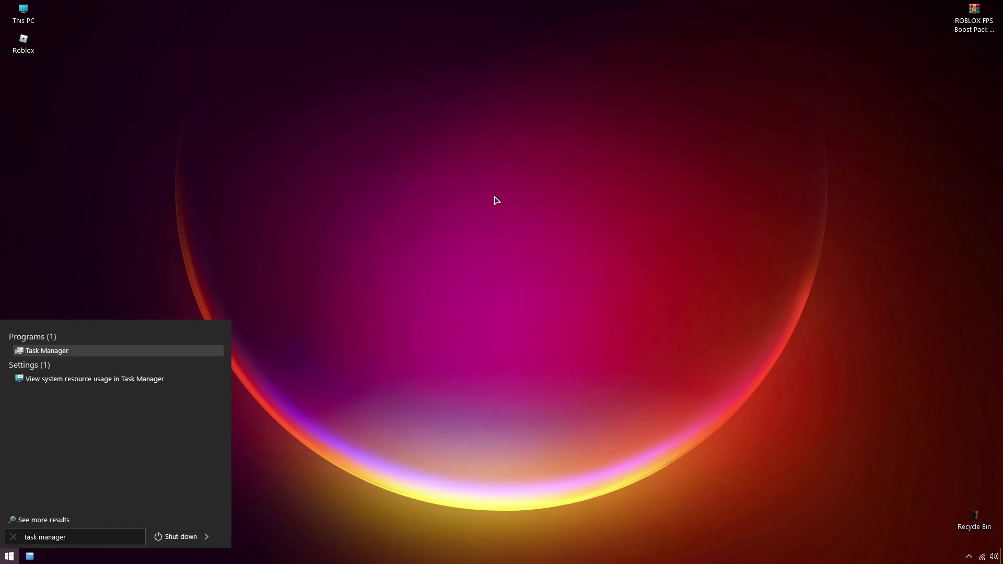
key(Return)
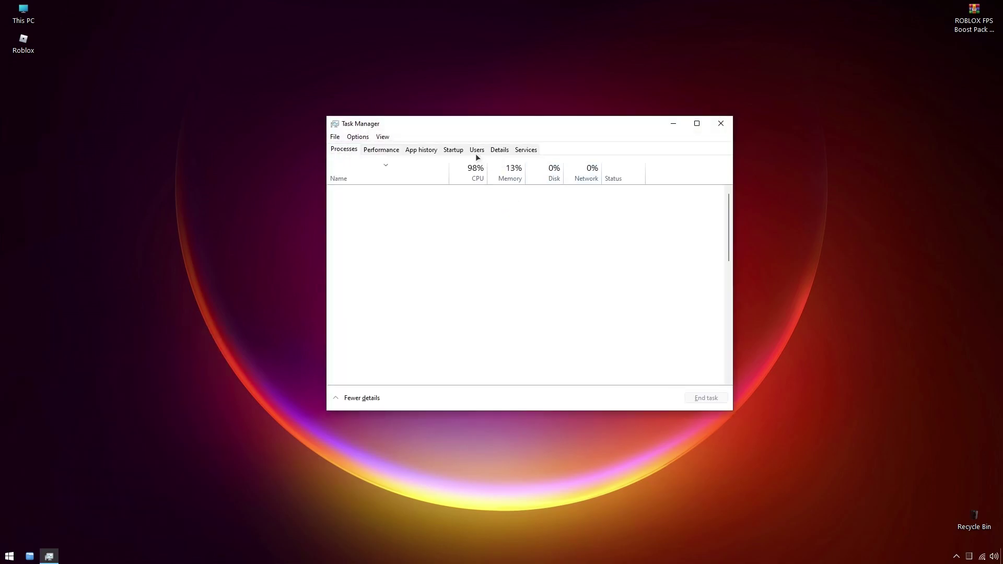
click(447, 151)
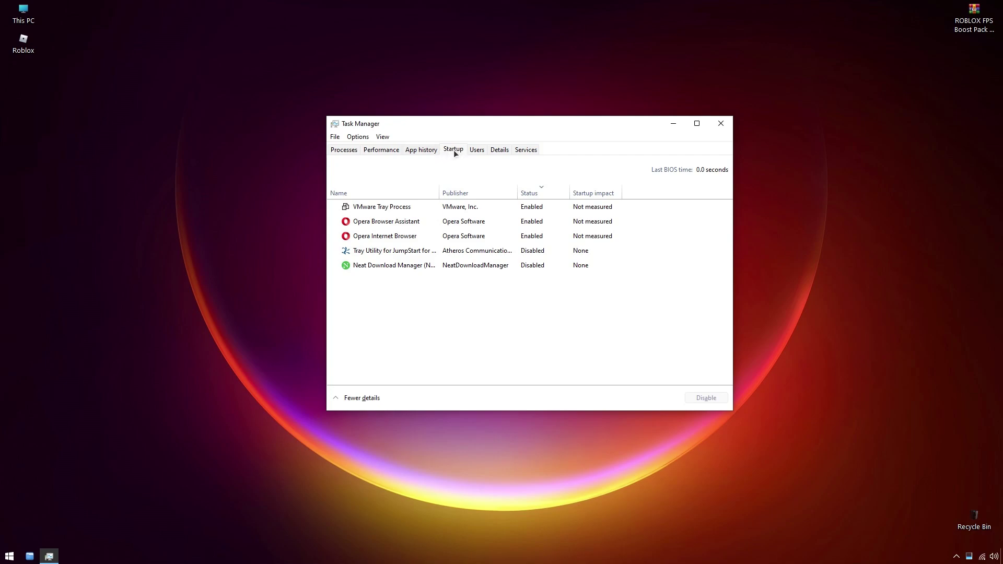
- Disable Opera Browser Assistant and VMware Tray Process from launching at startup
click(360, 224)
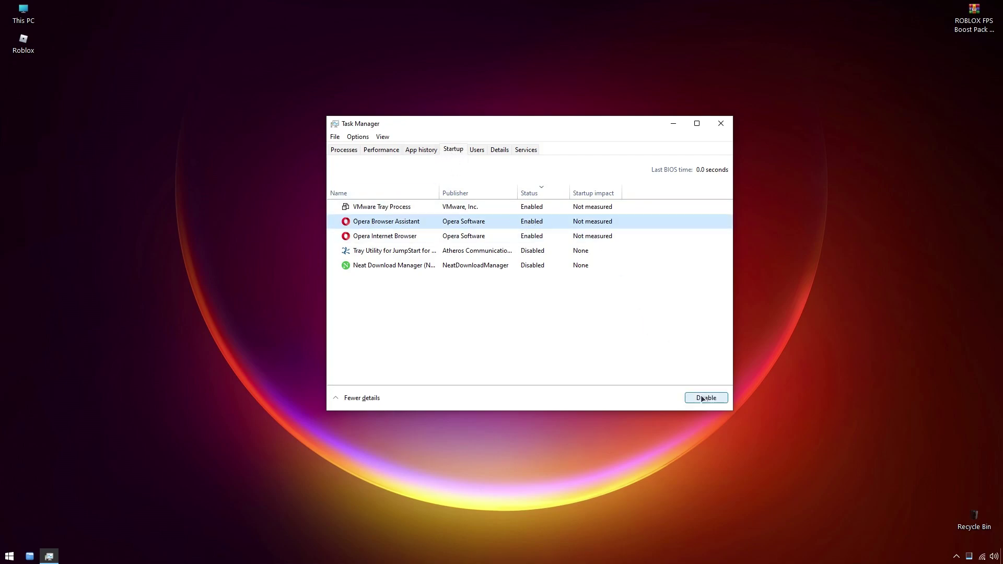
click(702, 398)
click(529, 212)
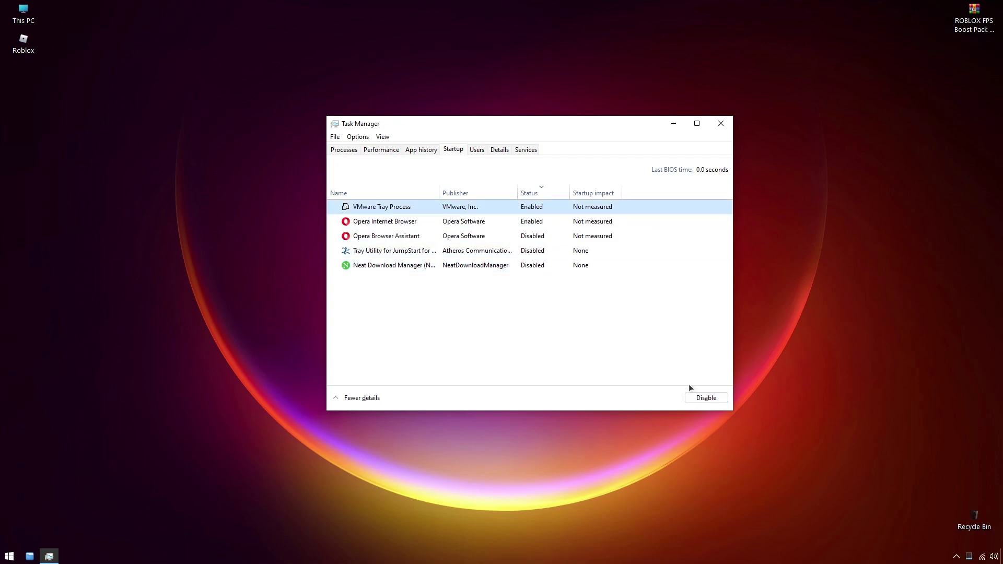
click(705, 398)
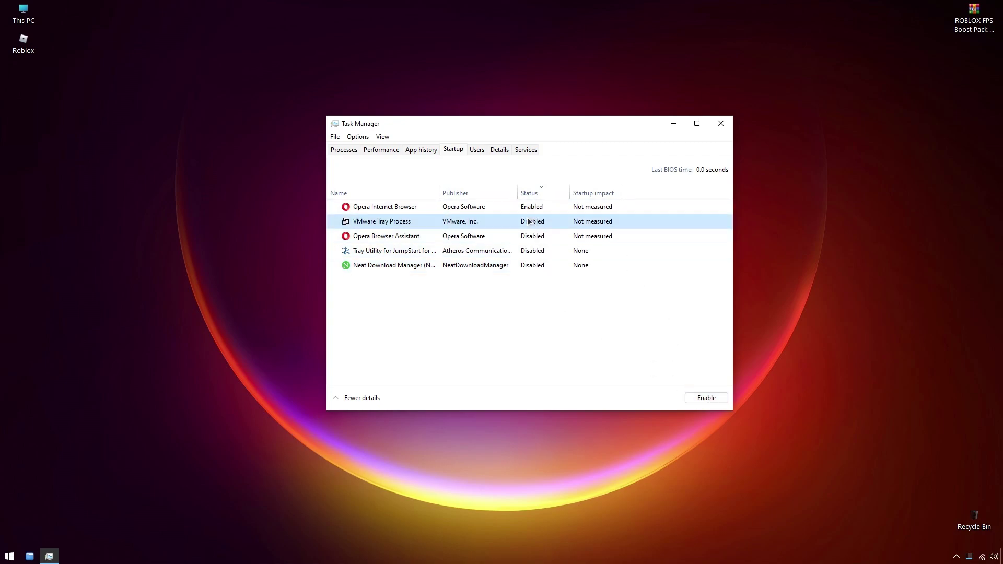
- Disable Opera Internet Browser from launching at startup and close Task Manager
click(543, 207)
click(705, 398)
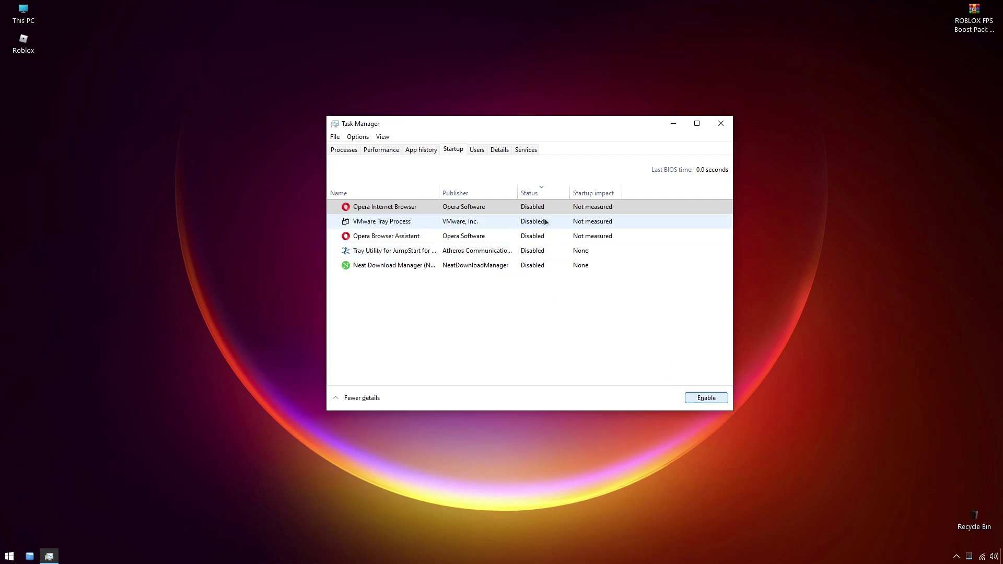
click(532, 267)
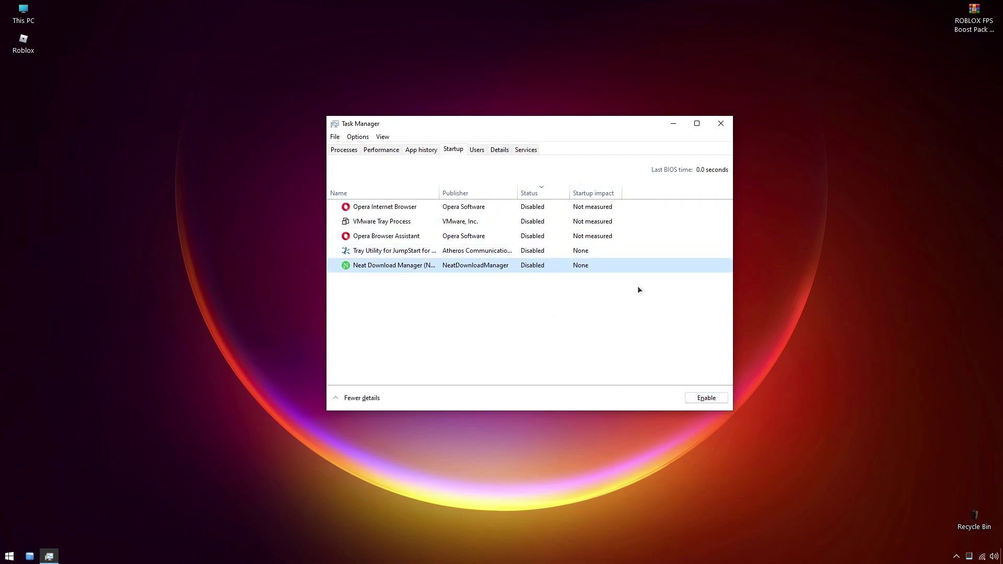
click(720, 124)
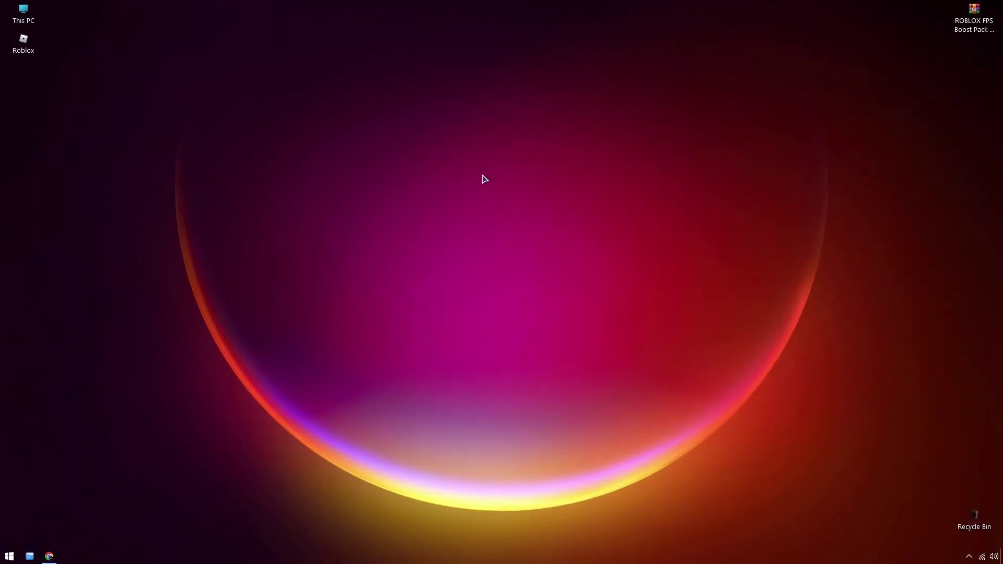
- In the Roblox shortcut's compatibility properties, disable fullscreen optimizations and set the program to run as an administrator
right_click(21, 46)
click(86, 298)
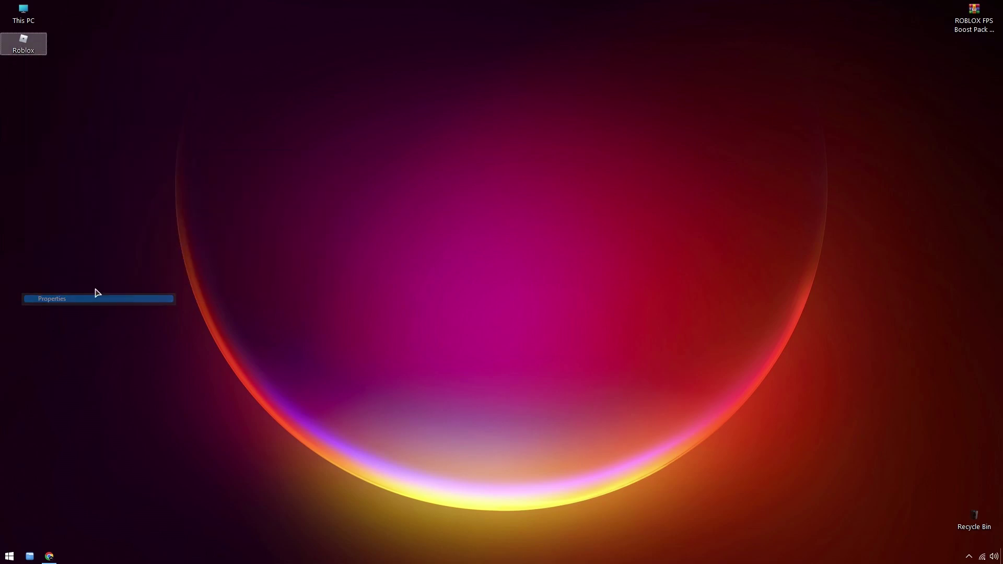
click(111, 72)
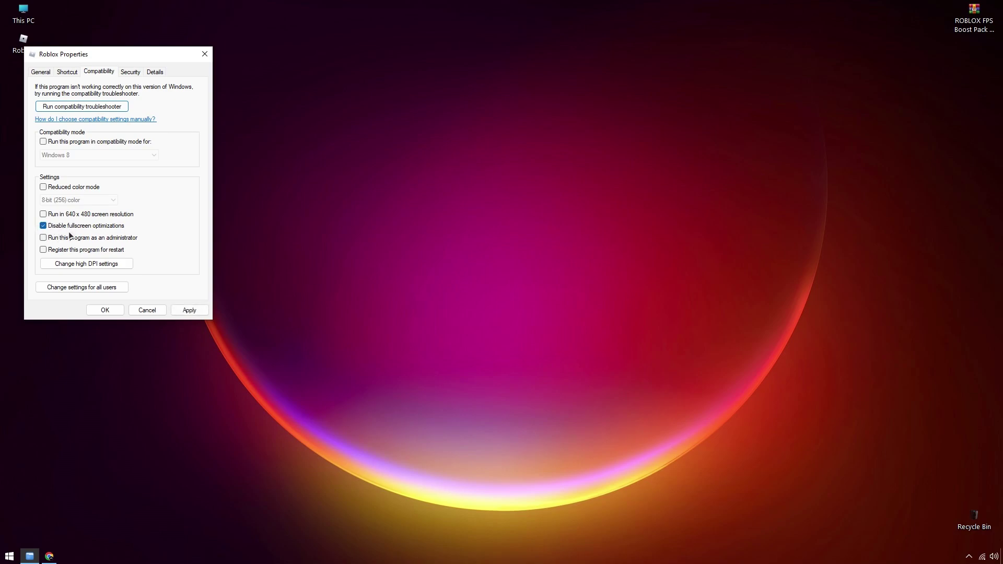
- Override the high DPI scaling behavior for Roblox, then apply the compatibility settings and close the properties
click(84, 263)
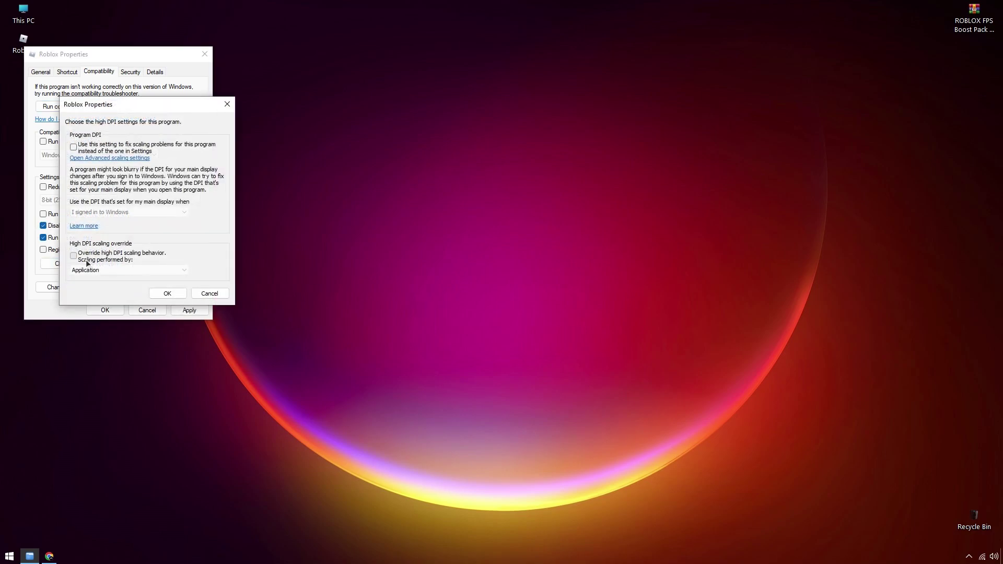
click(73, 255)
click(107, 270)
click(98, 276)
click(167, 293)
click(184, 313)
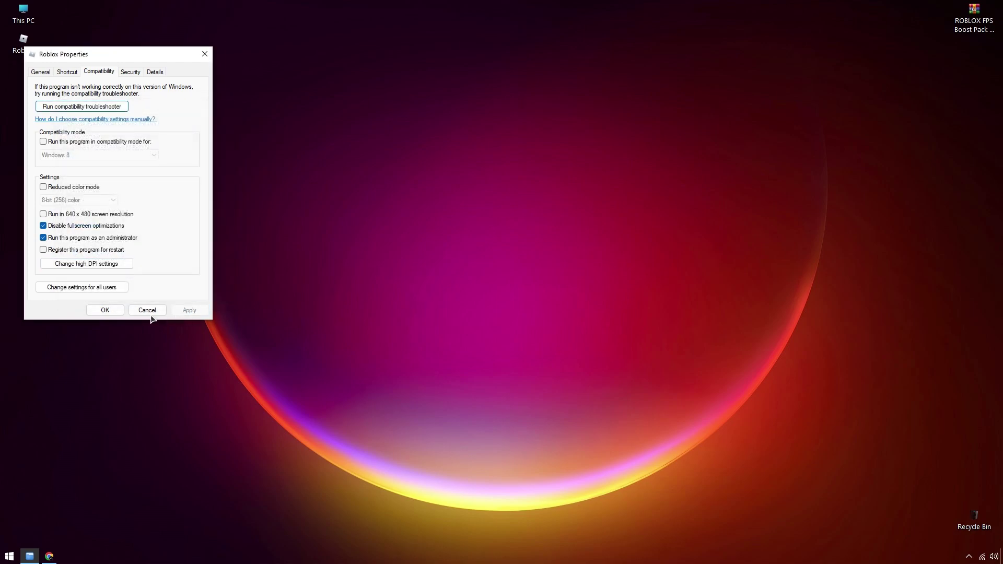
click(105, 310)
- Refresh the desktop
click(241, 209)
right_click(206, 180)
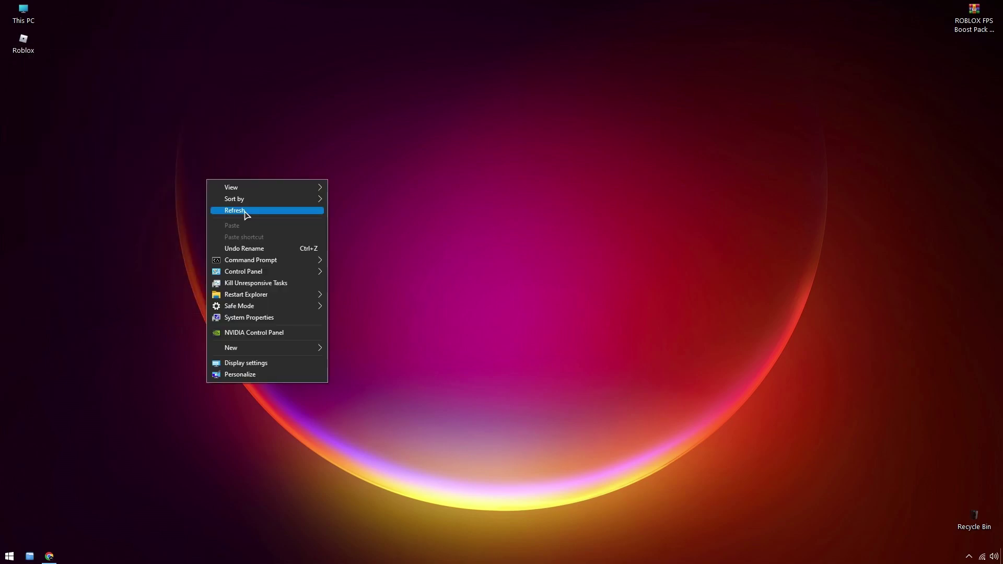
click(245, 211)
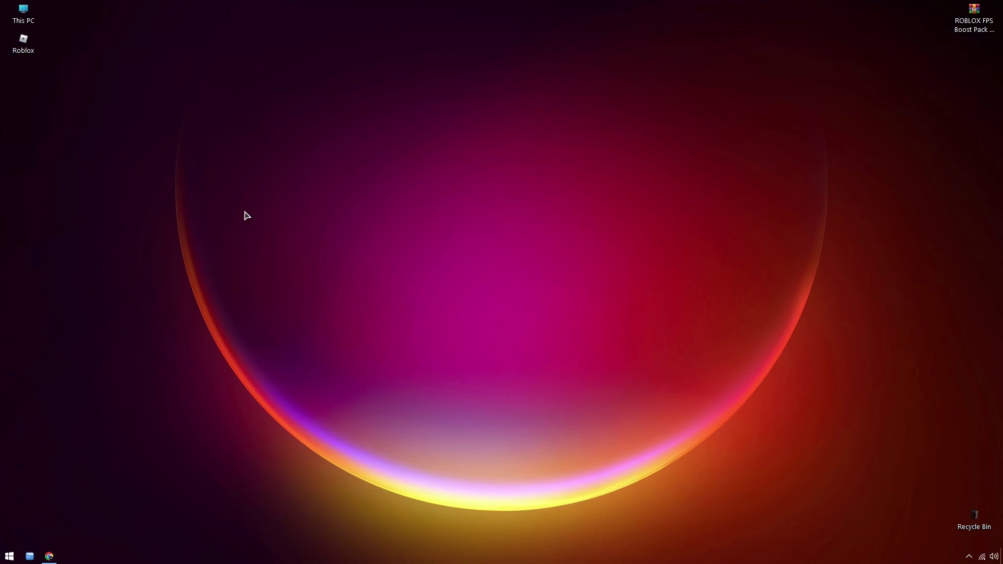
- Search for GAME MODE, open the Game Mode settings, and turn Game Mode on
key(super)
text(GAM)
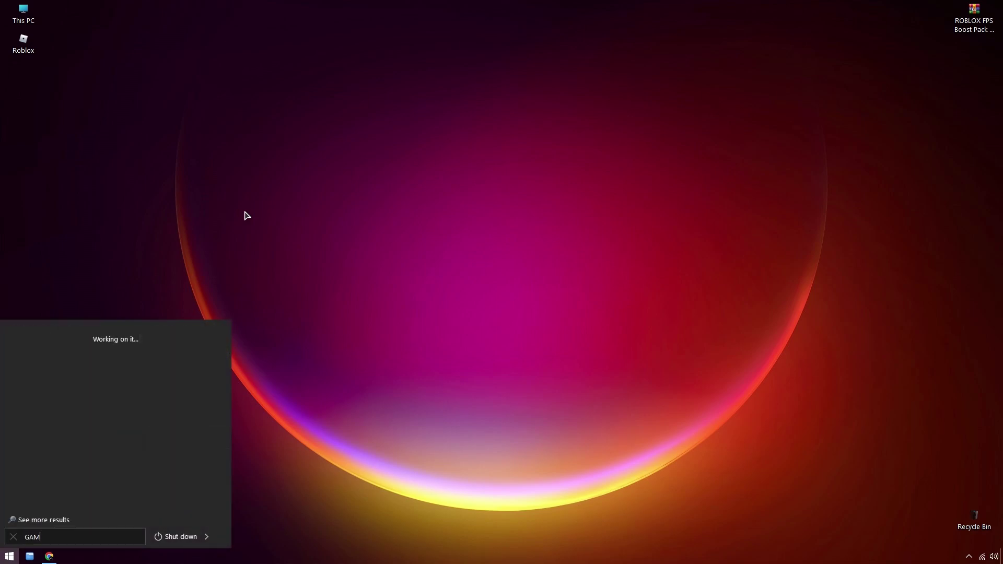
text(E MODE)
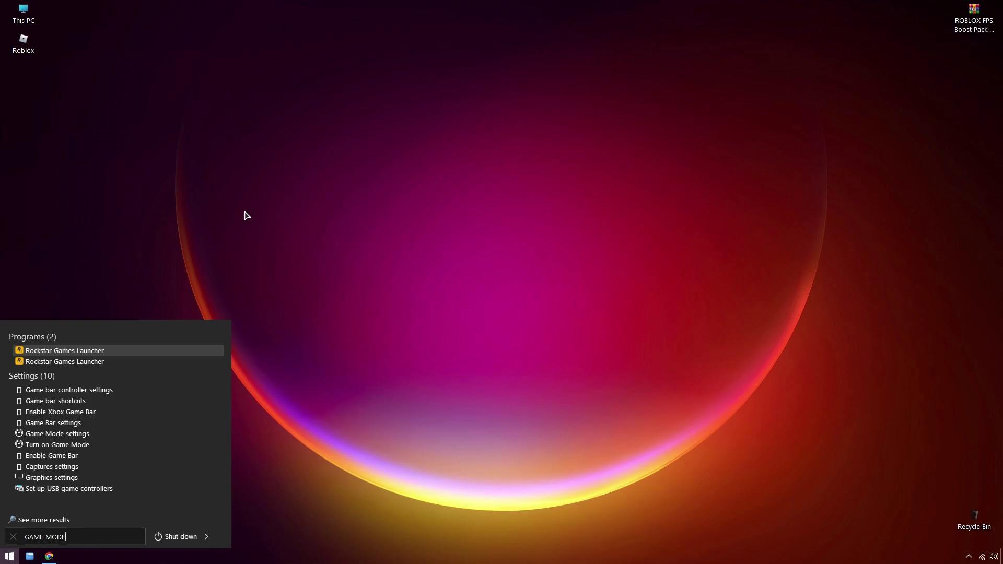
key(Down)
key(Return)
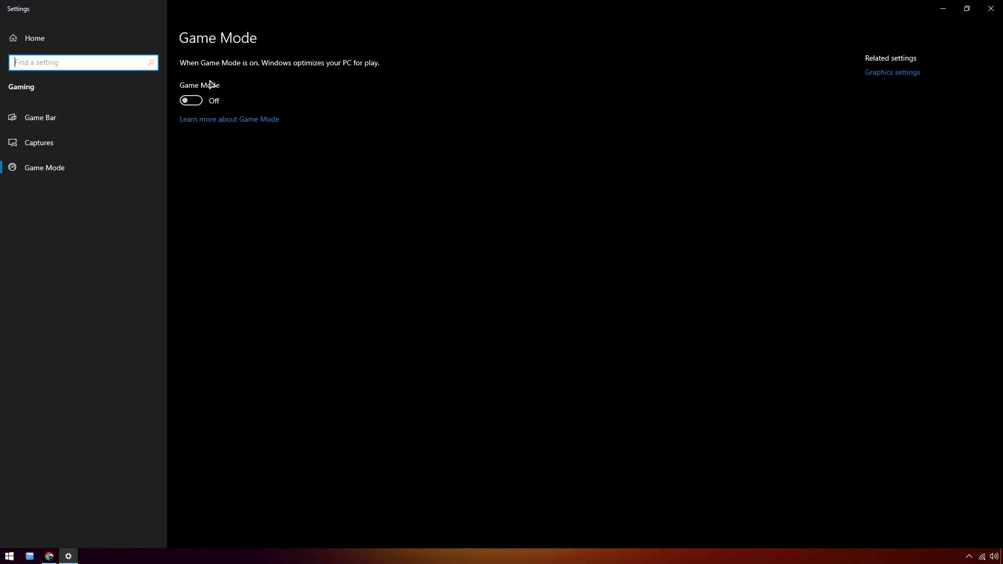
click(192, 101)
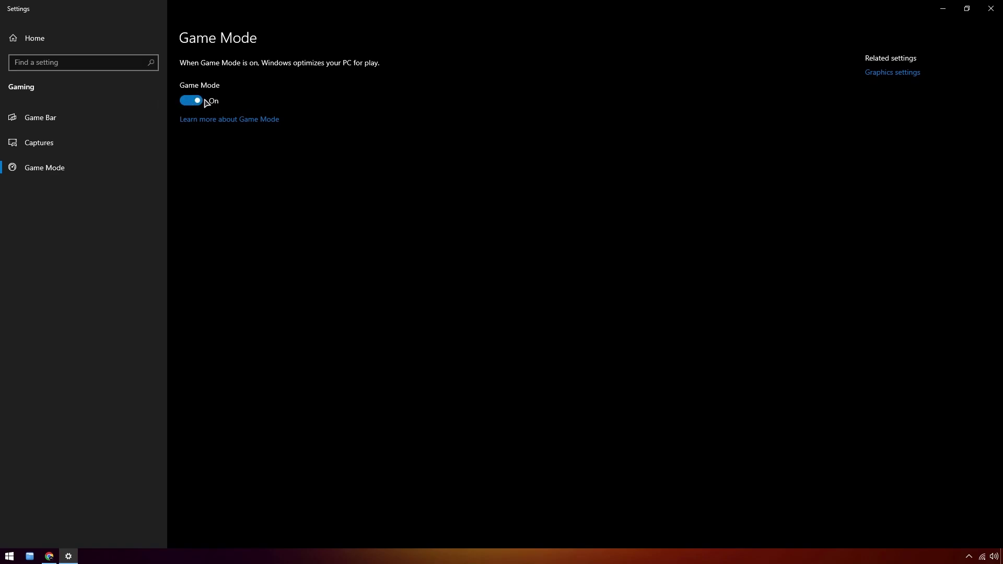
- In the related graphics settings, add a desktop app, set its graphics preference to High performance, and save it
click(875, 73)
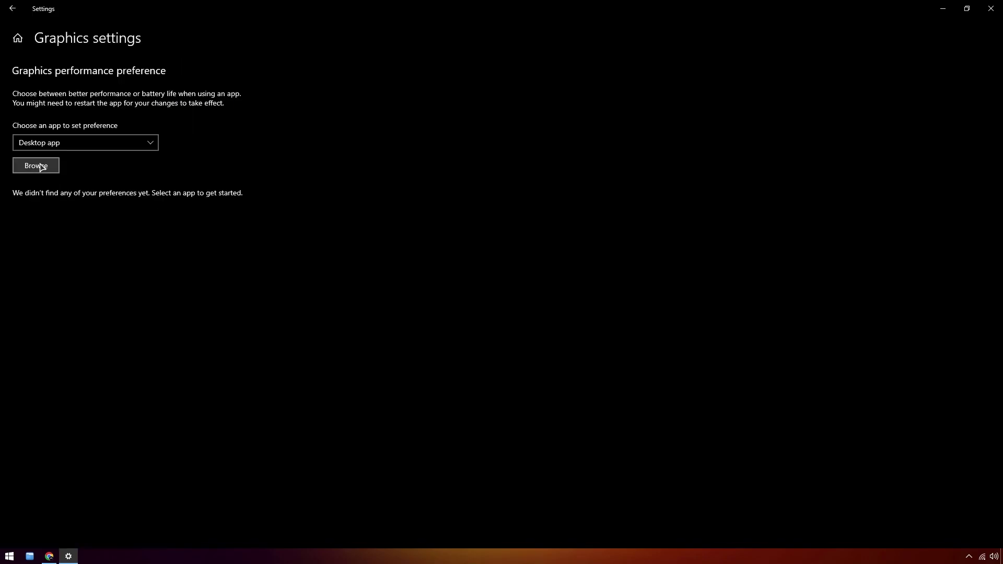
click(117, 84)
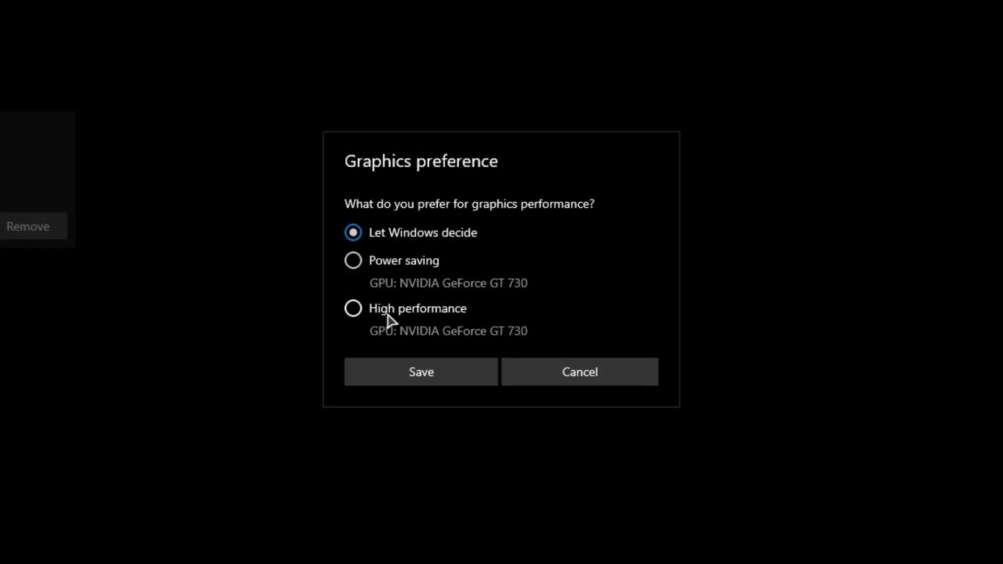
click(386, 312)
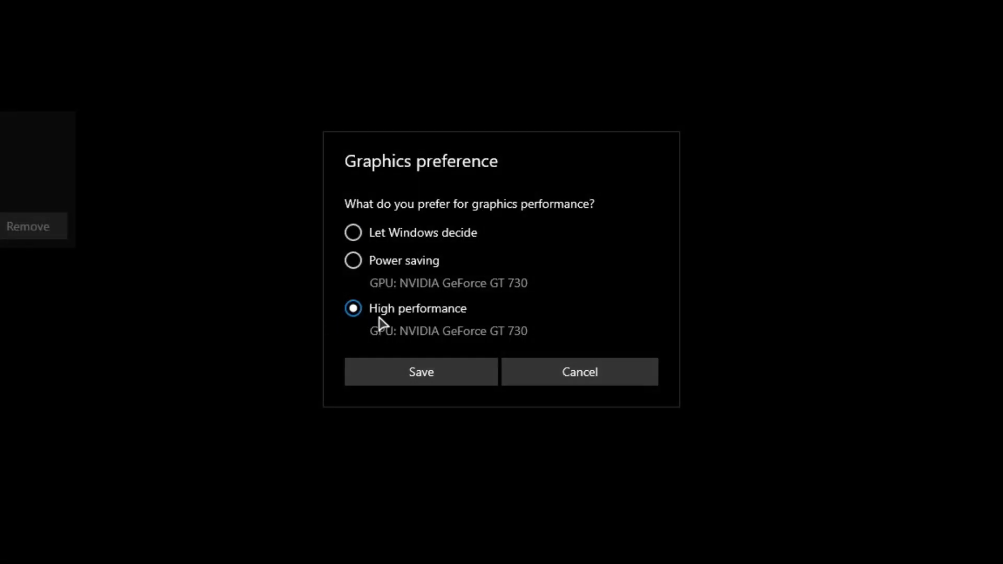
click(439, 382)
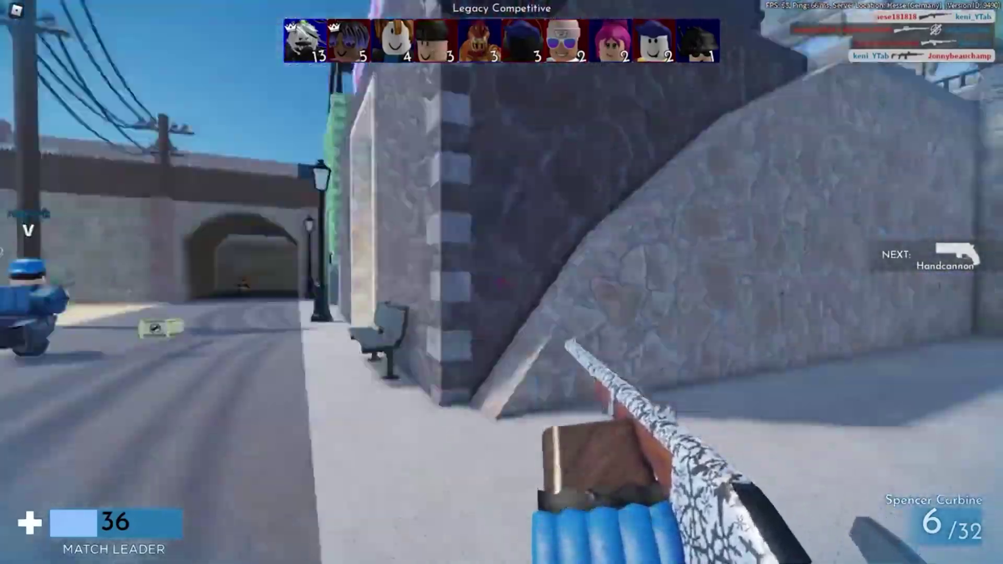
click(501, 282)
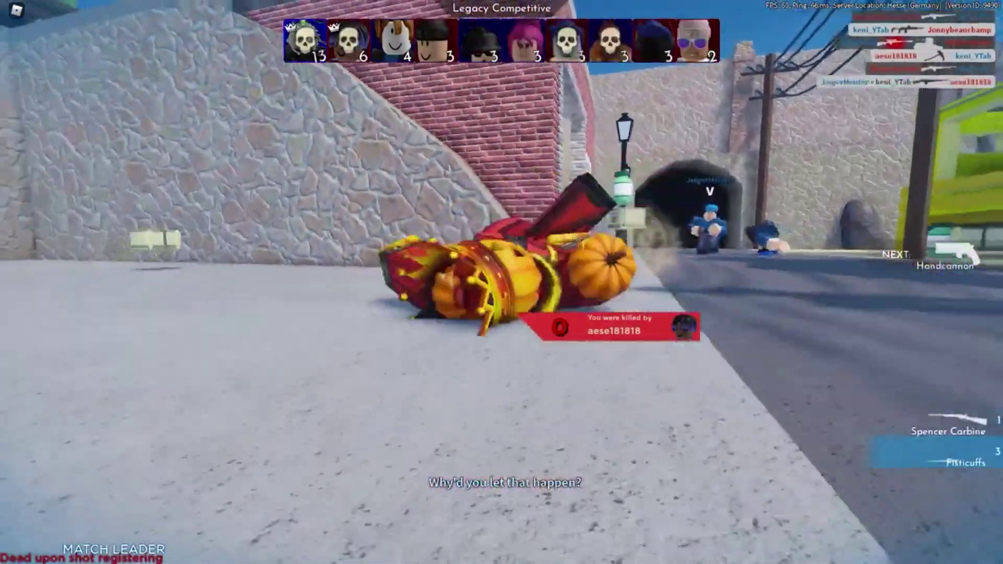
key(w)
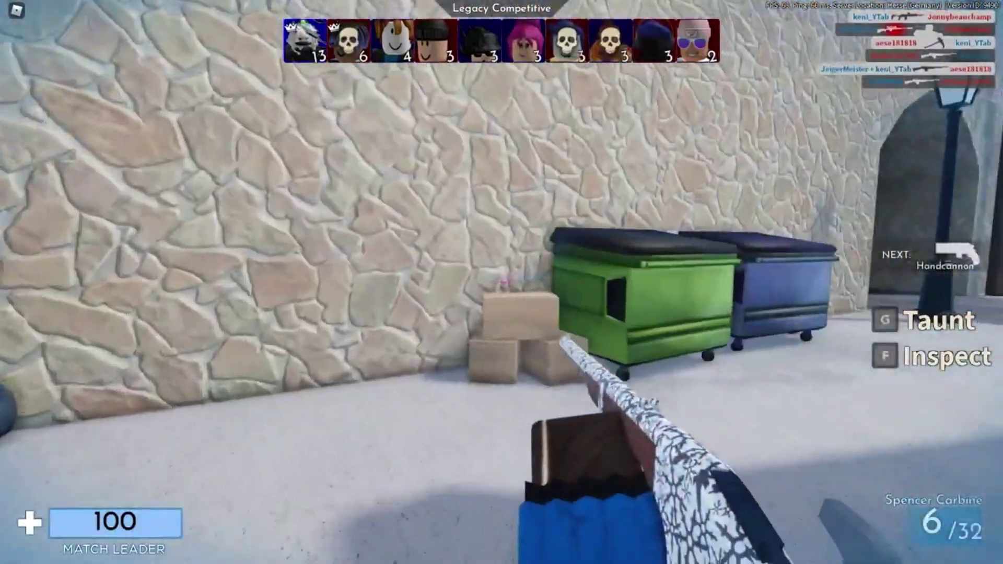
key(w)
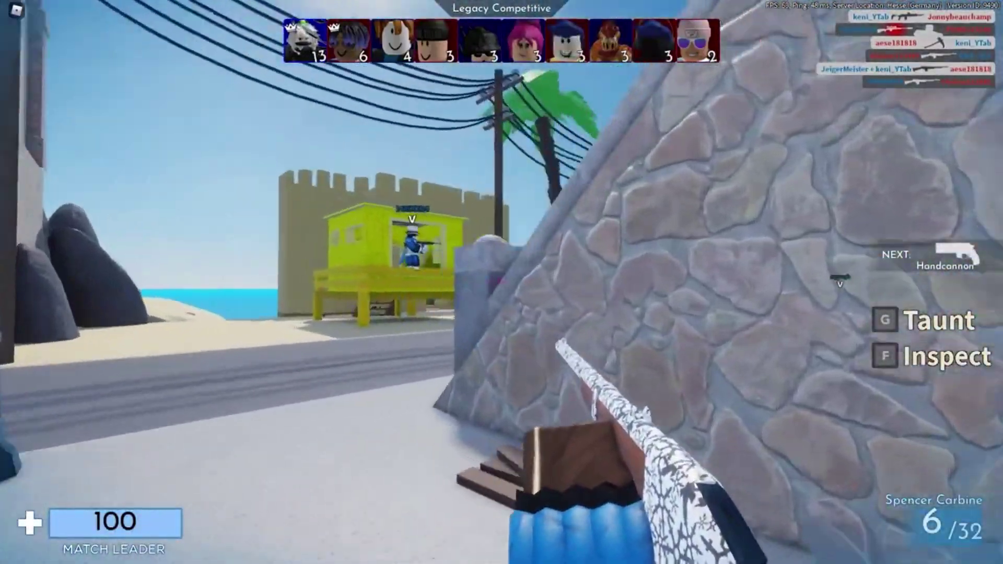
key(w)
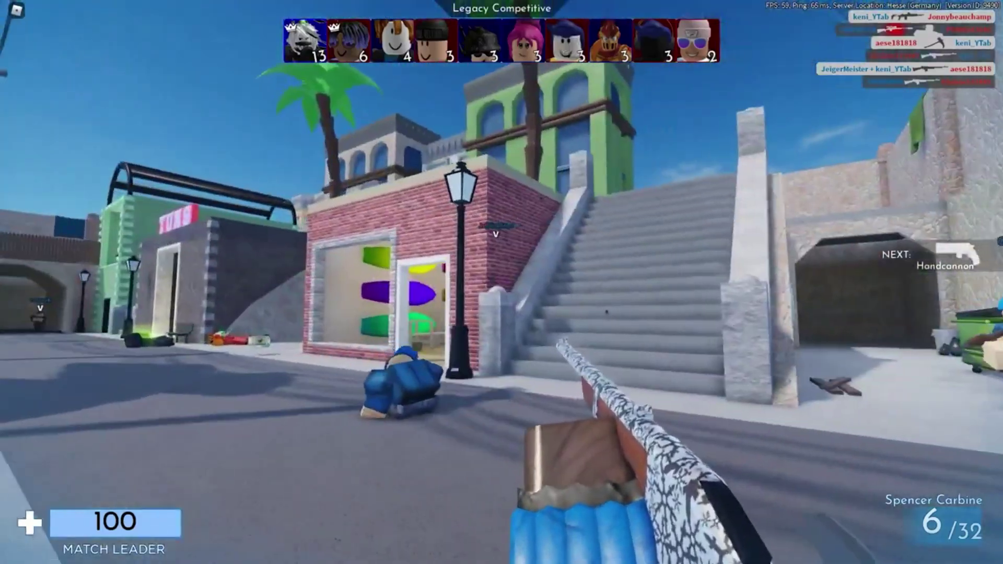
key(a)
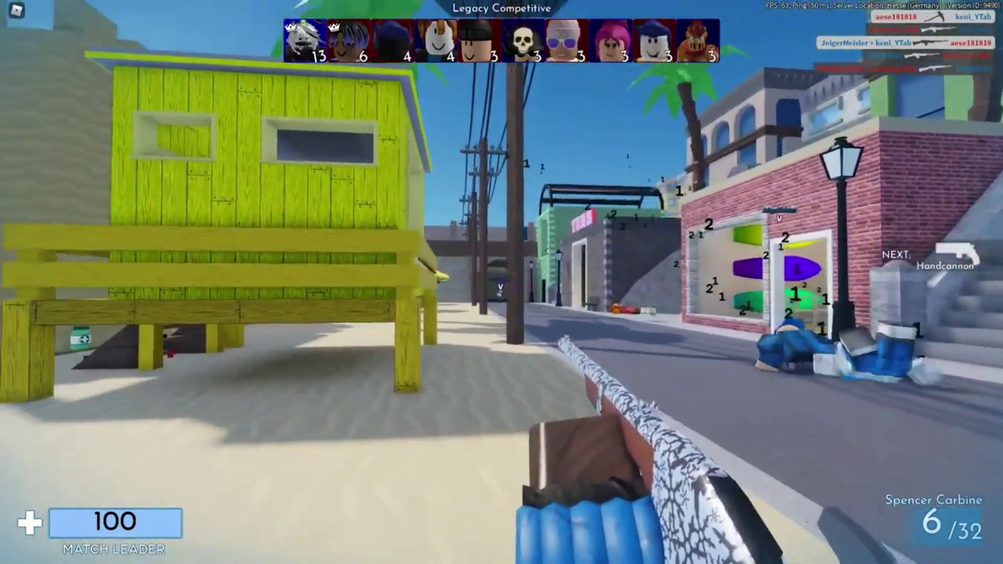
click(501, 282)
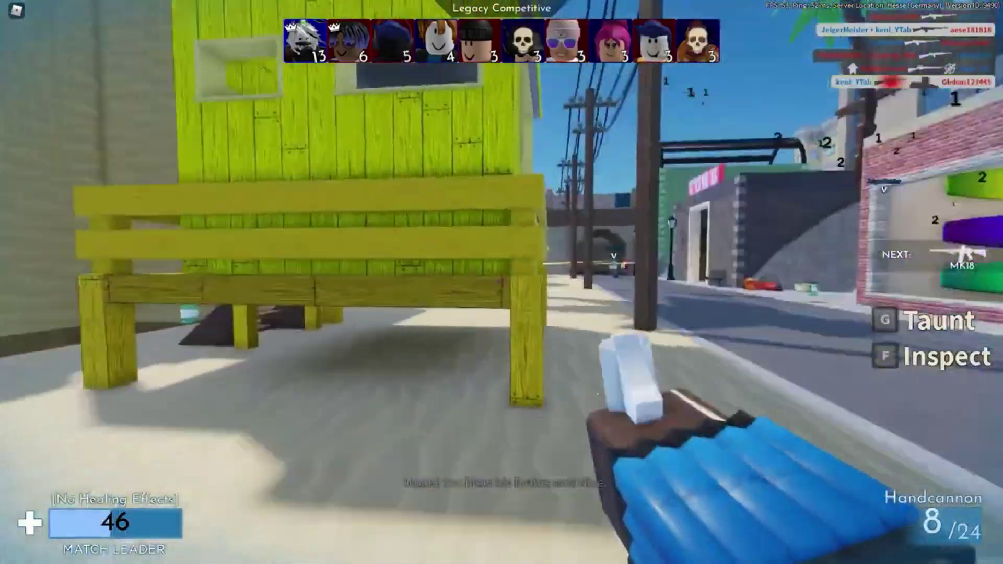
key(w)
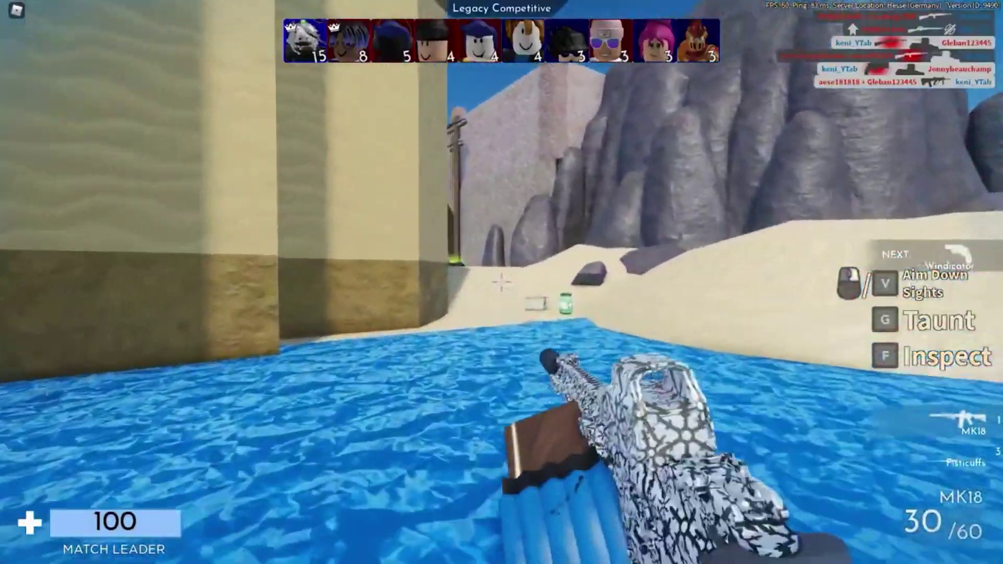
key(w)
right_click(501, 282)
click(502, 282)
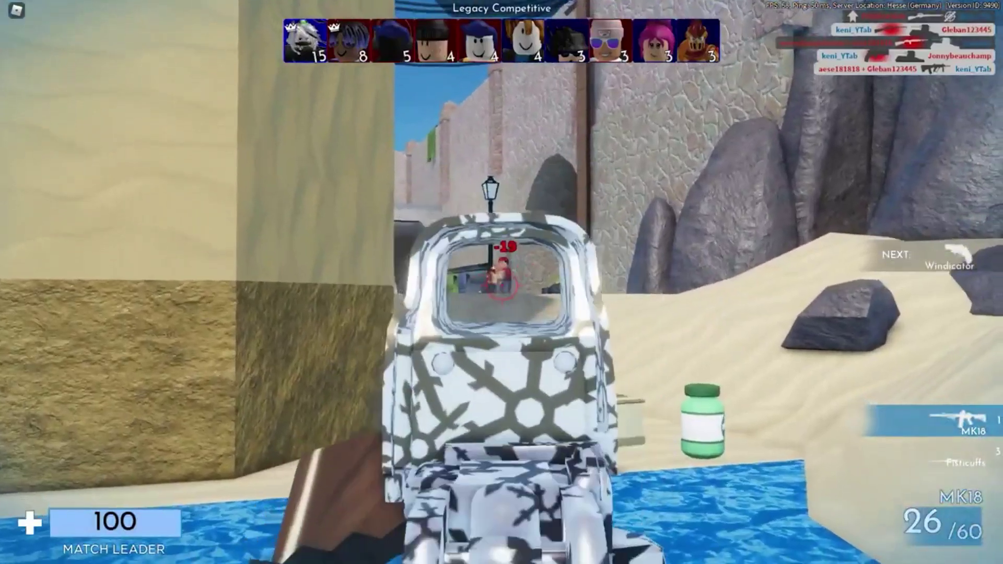
key(w)
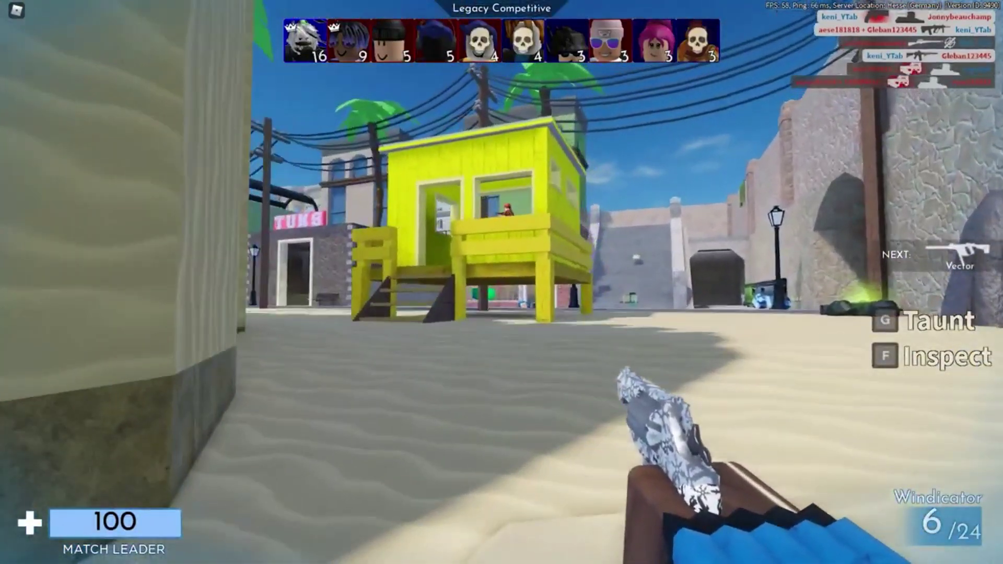